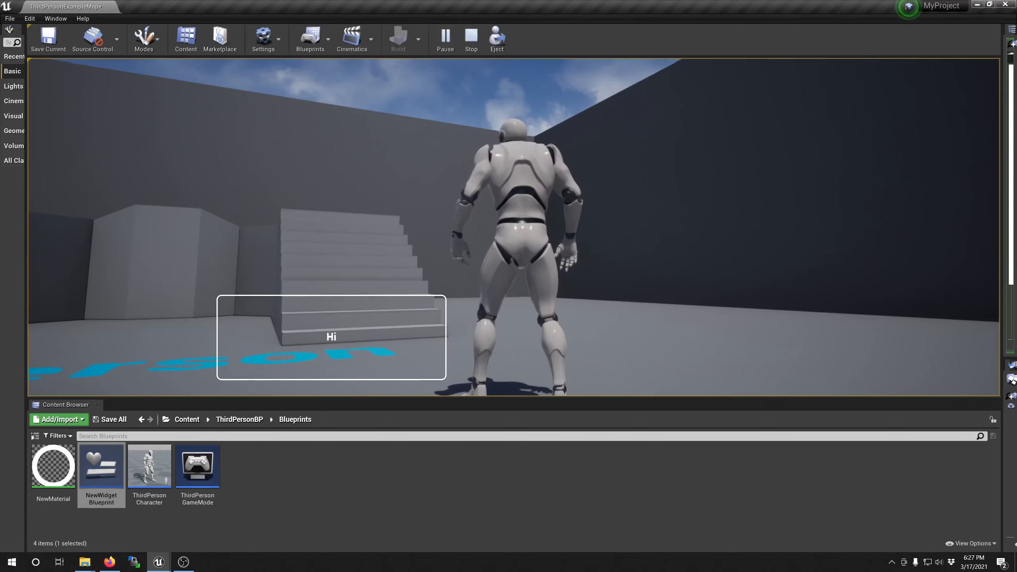
# Step: Stop the play session and delete the NewMaterial and NewWidgetBlueprint assets from the Blueprints folder
pyautogui.press('Escape')
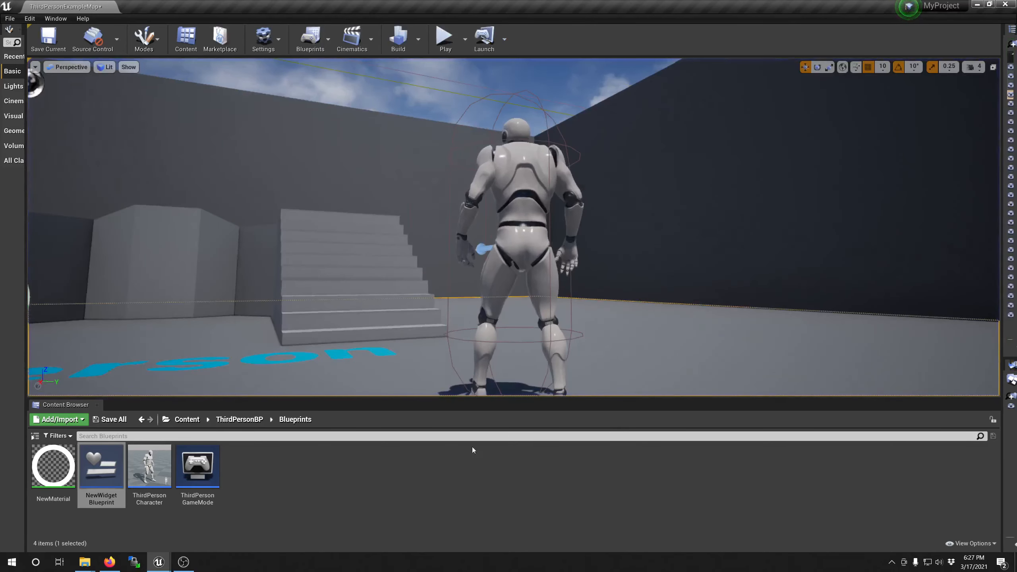
pyautogui.click(344, 481)
pyautogui.click(57, 474)
pyautogui.keyDown('ctrl'); pyautogui.click(102, 474); pyautogui.keyUp('ctrl')
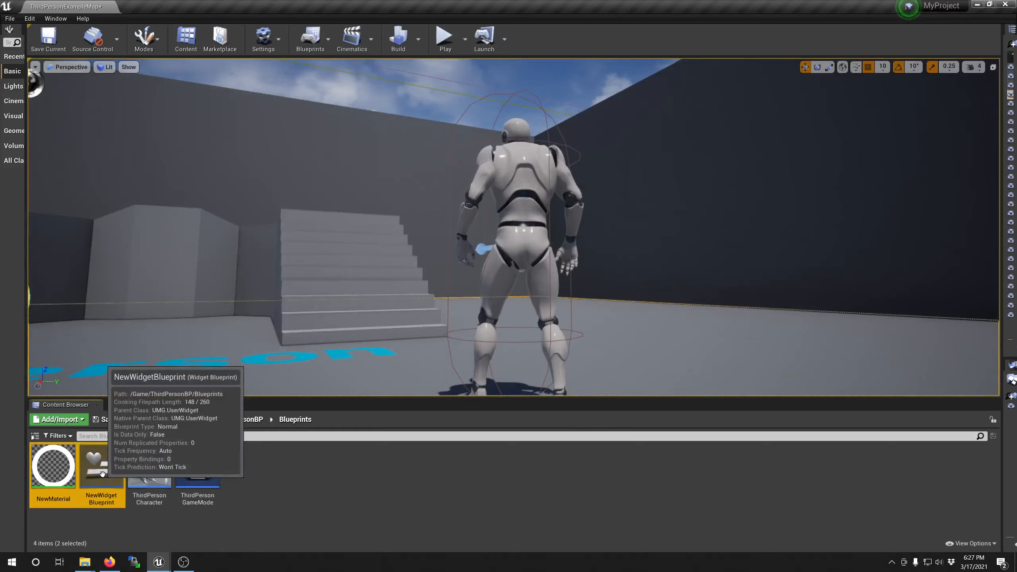
pyautogui.press('Delete')
pyautogui.click(470, 441)
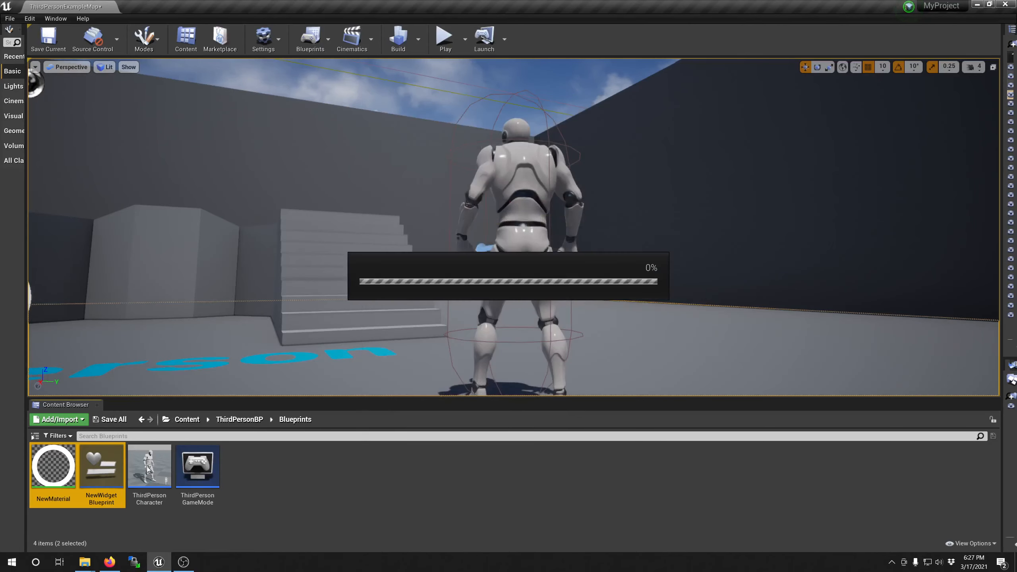
# Step: Open the ThirdPersonCharacter blueprint, delete the key event, widget construction and Add to Viewport nodes from its Event Graph, and compile
pyautogui.doubleClick(53, 467)
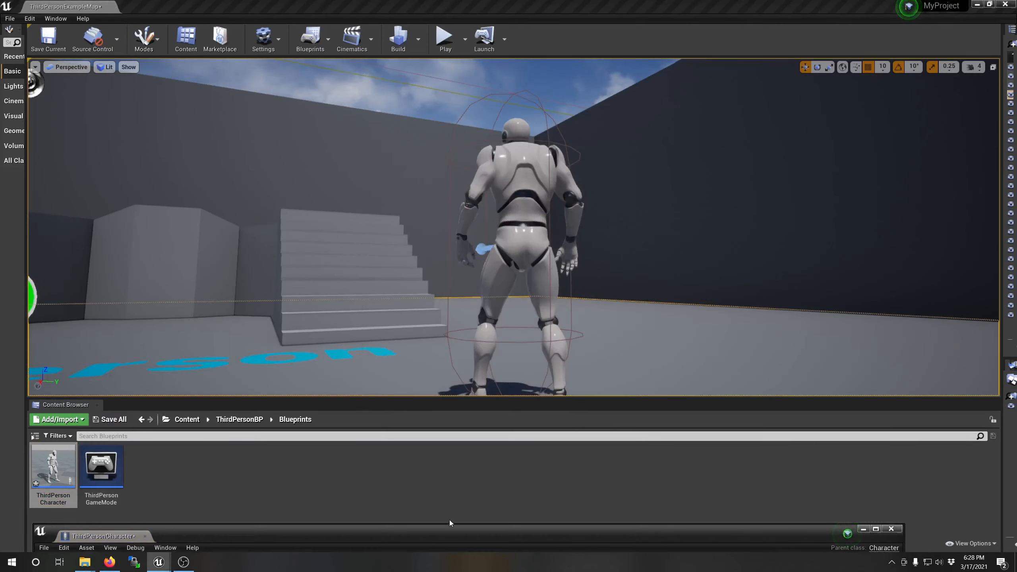
pyautogui.doubleClick(450, 529)
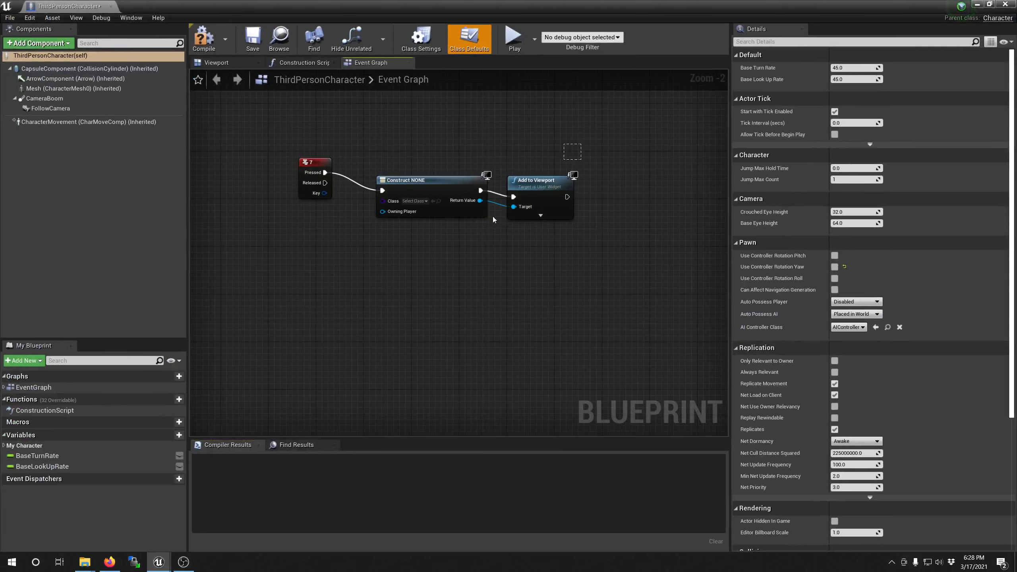
pyautogui.moveTo(492, 220); pyautogui.dragTo(478, 223)
pyautogui.press('Delete')
pyautogui.click(203, 39)
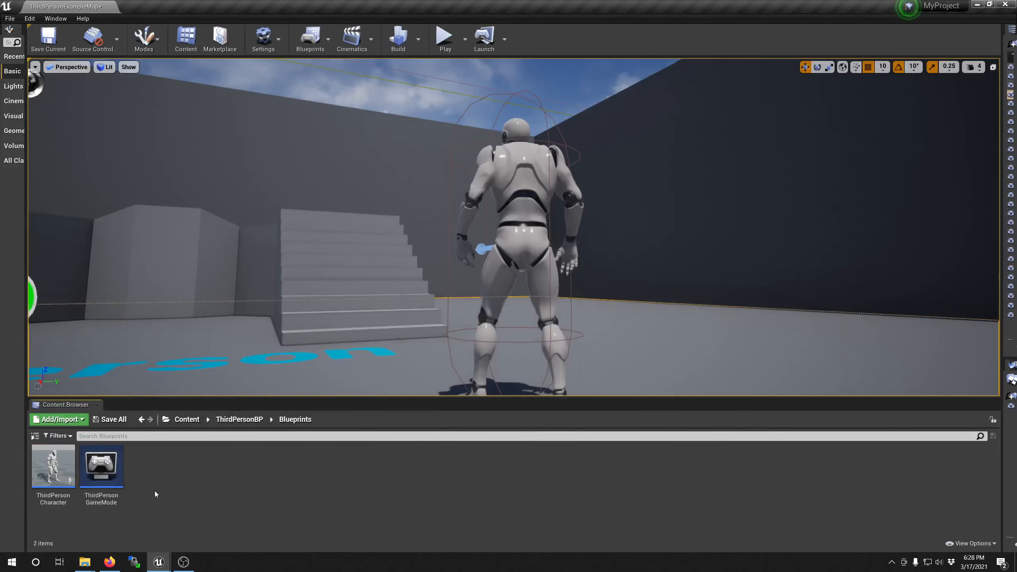
# Step: Create a material and a Widget Blueprint with default names in the Blueprints folder
pyautogui.rightClick(155, 494)
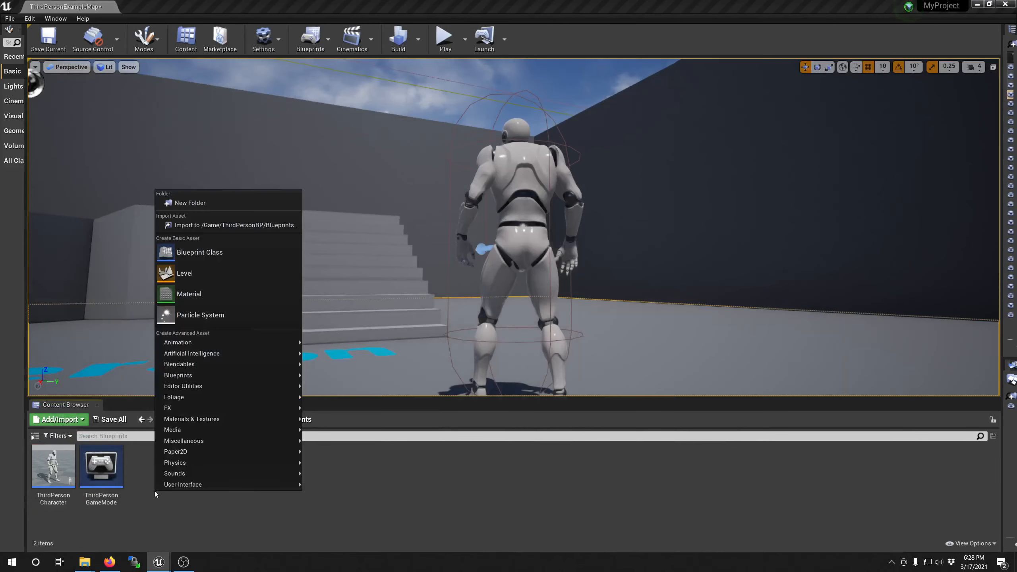
pyautogui.click(207, 290)
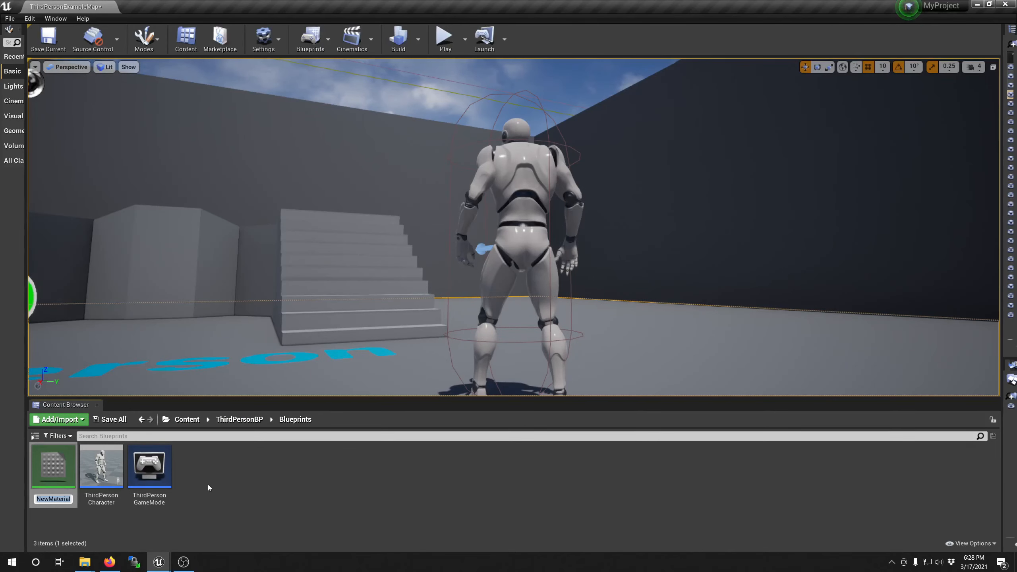
pyautogui.rightClick(220, 478)
pyautogui.moveTo(326, 471)
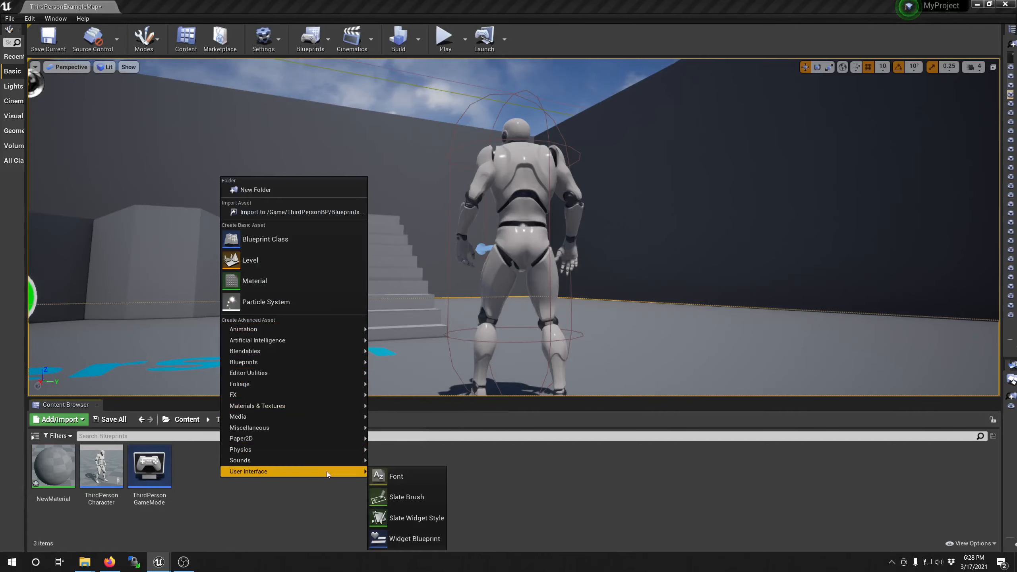
pyautogui.click(426, 545)
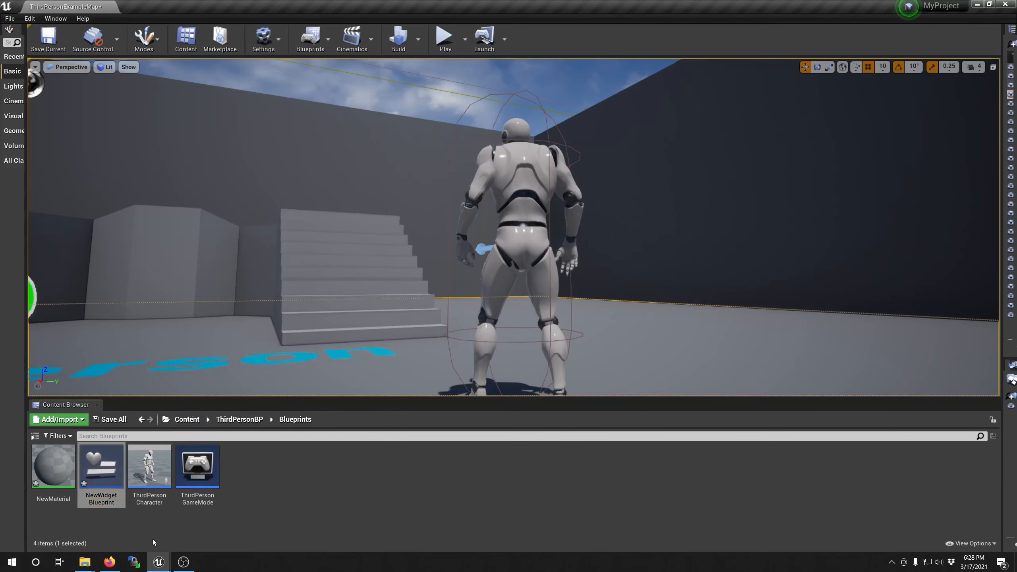
# Step: Open the new material and set its Material Domain to User Interface and its Blend Mode to Translucent
pyautogui.doubleClick(53, 467)
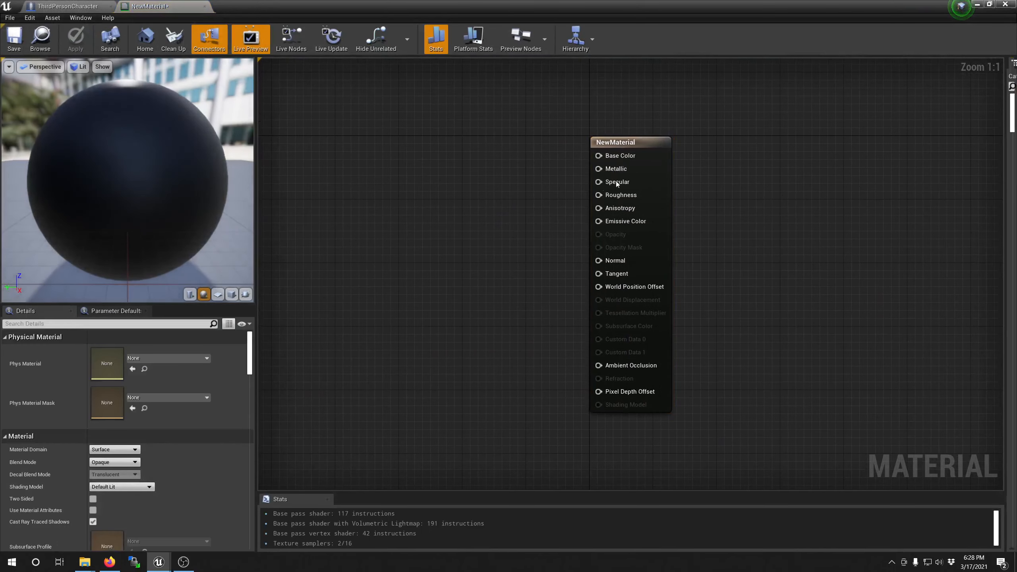
pyautogui.click(619, 224)
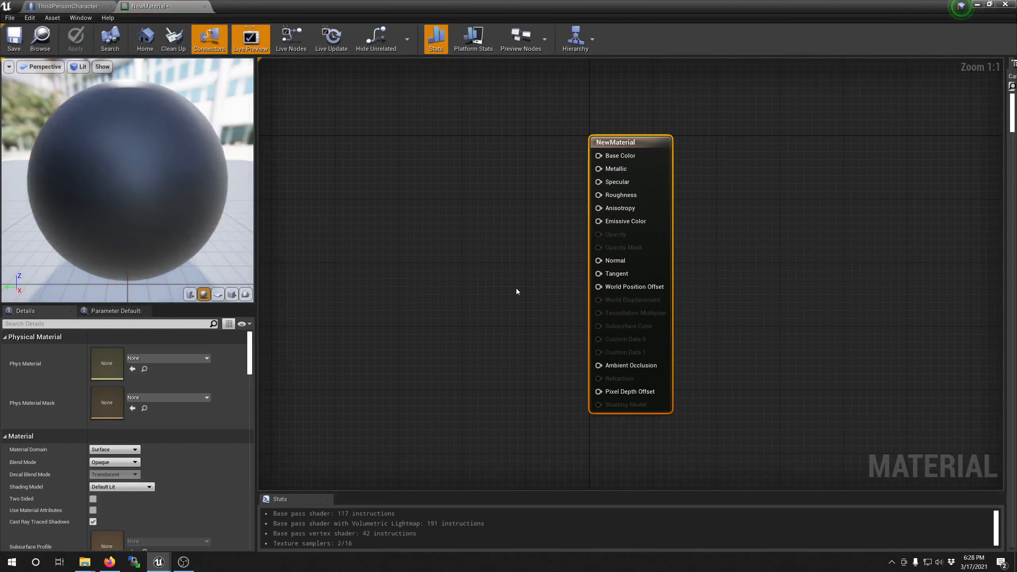
pyautogui.click(114, 449)
pyautogui.click(154, 462)
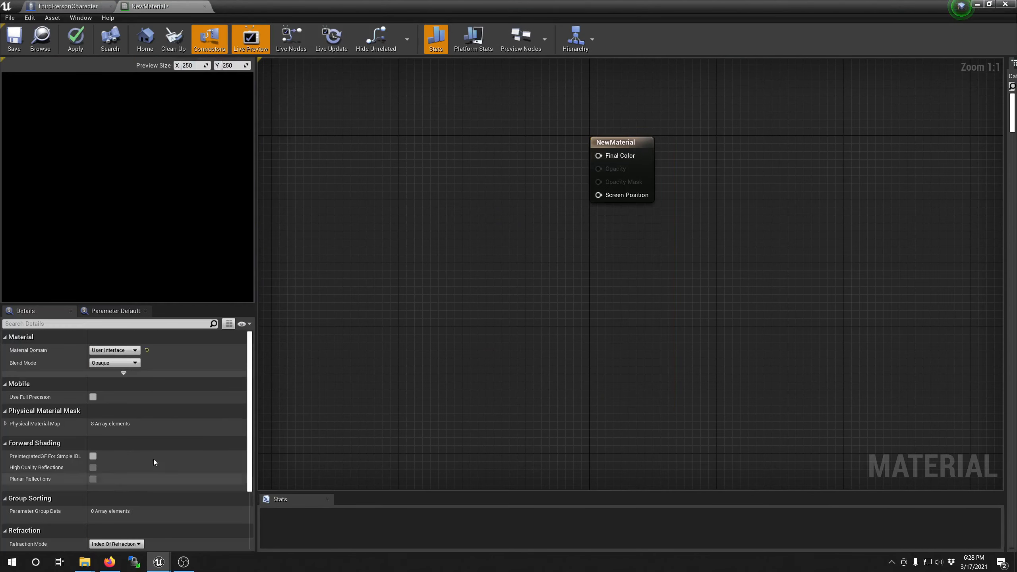
pyautogui.click(128, 362)
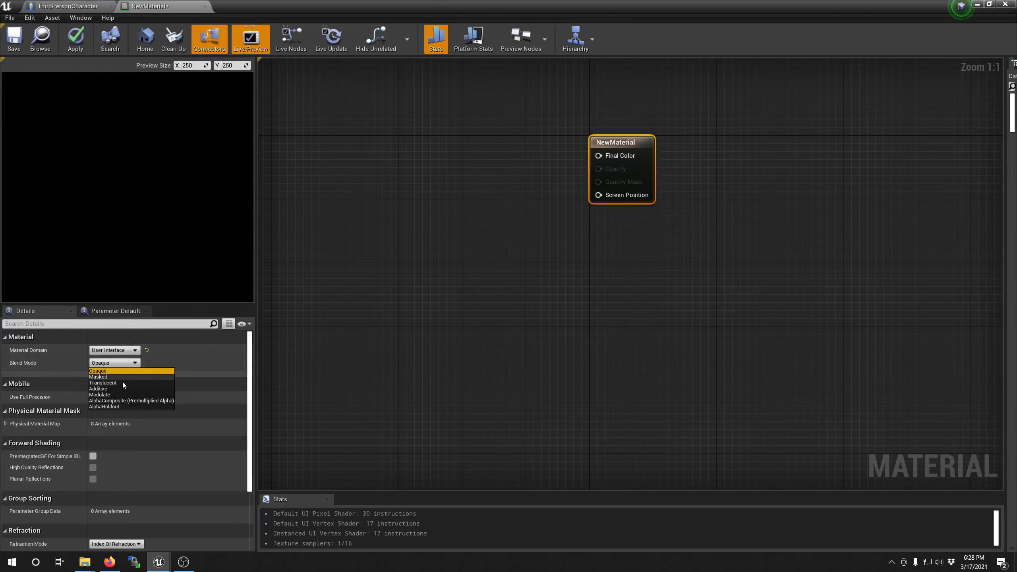
pyautogui.click(103, 382)
# Step: Add a RadialGradientExponential node to the material graph, a little above and to the left of the material output node
pyautogui.moveTo(411, 235); pyautogui.dragTo(520, 418, button='right')
pyautogui.rightClick(435, 332)
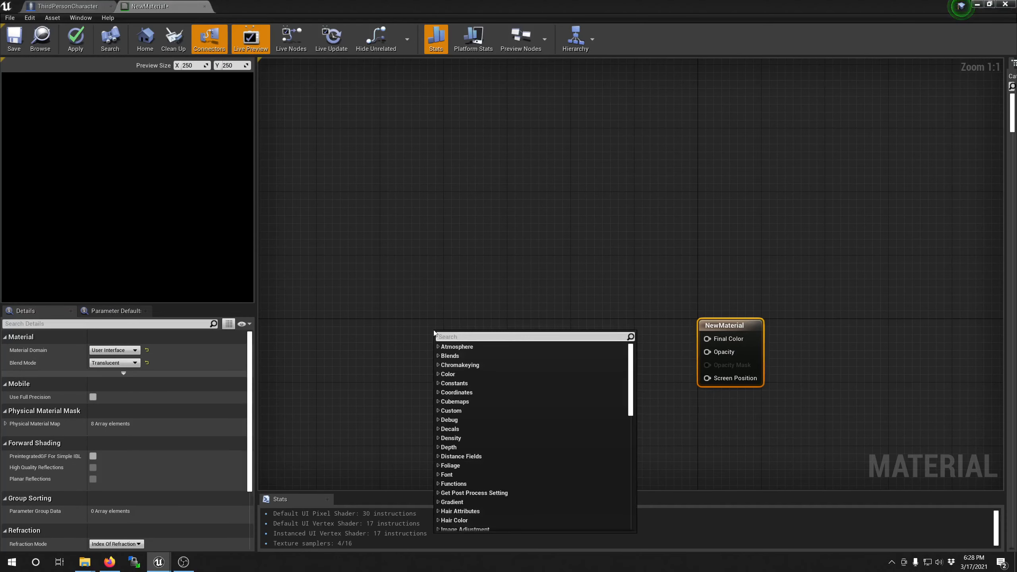
pyautogui.write('radial')
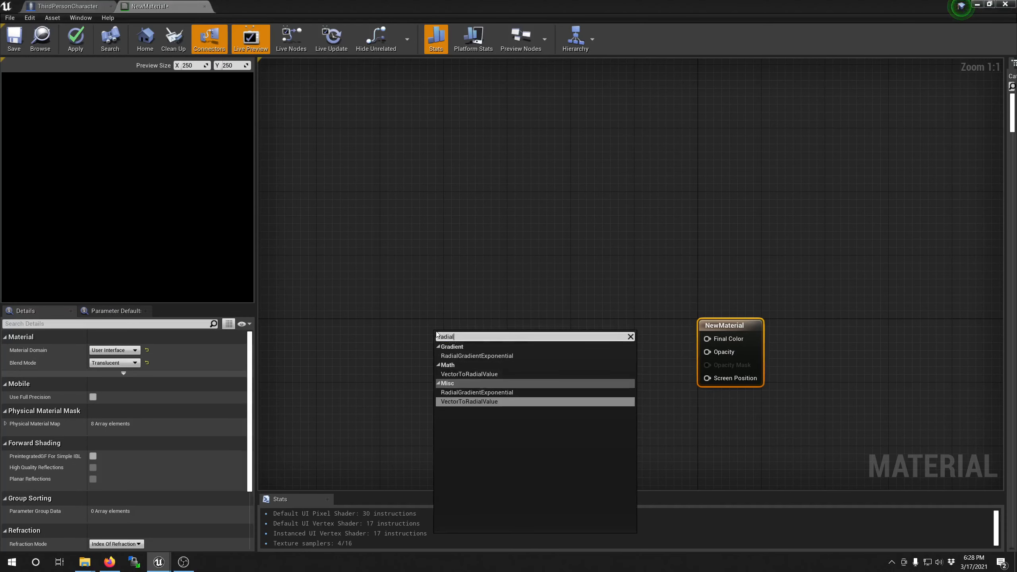
pyautogui.click(495, 356)
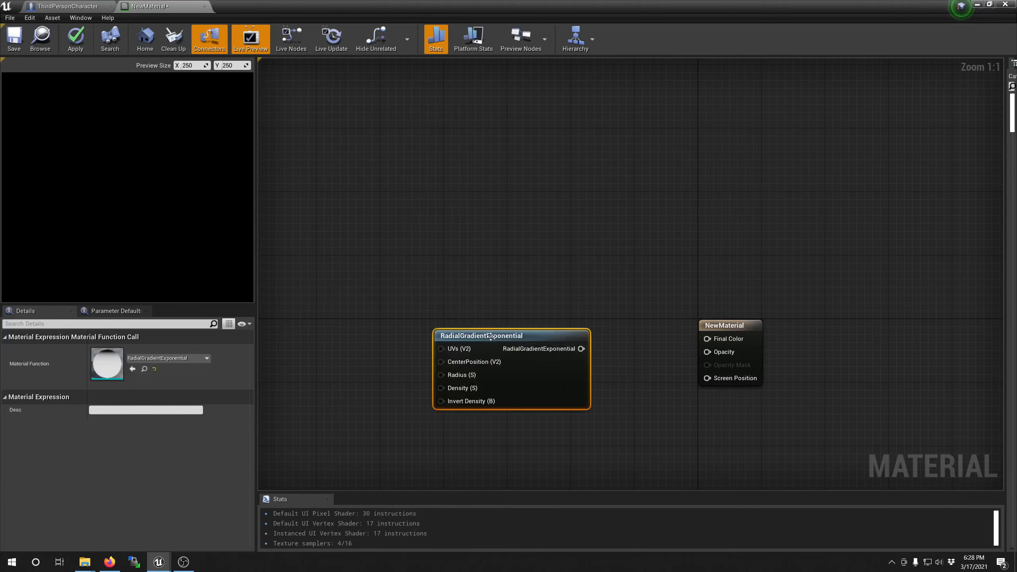
pyautogui.moveTo(457, 335); pyautogui.dragTo(428, 278)
pyautogui.click(430, 237)
pyautogui.moveTo(438, 248); pyautogui.dragTo(552, 257, button='right')
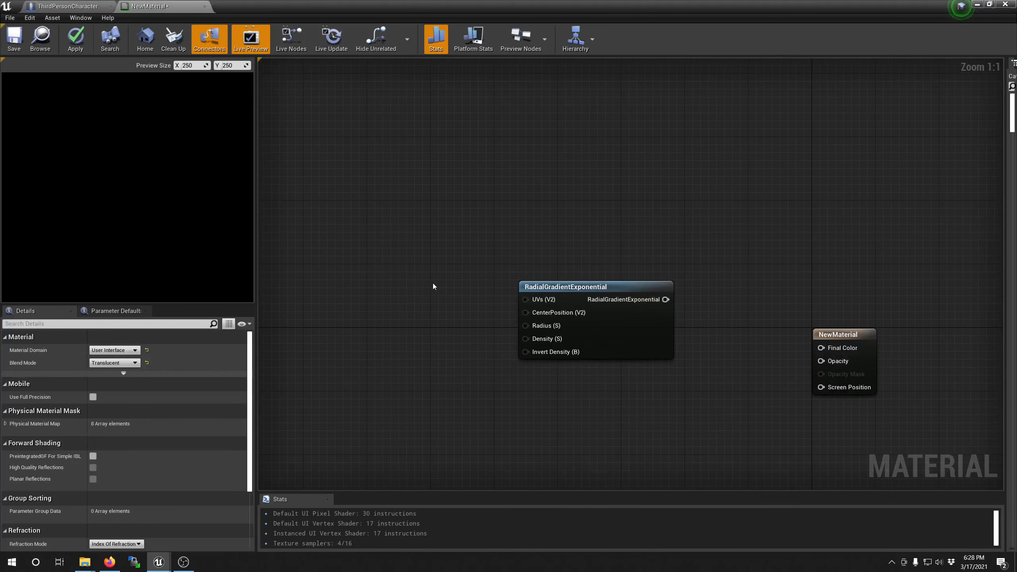
# Step: Add one Constant2Vector and two Constant nodes stacked to the left of the RadialGradientExponential node
pyautogui.click(406, 277)
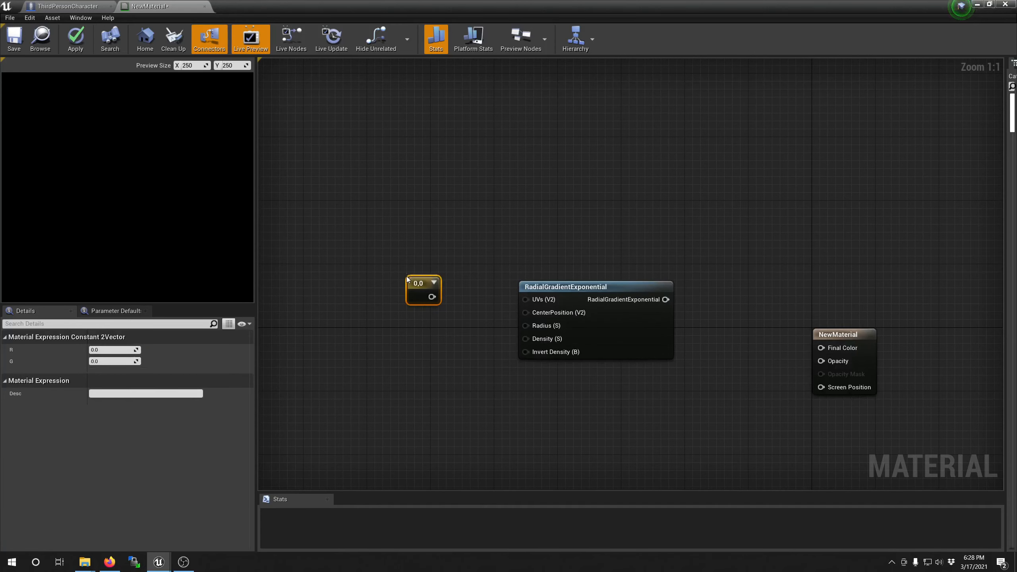
pyautogui.click(414, 326)
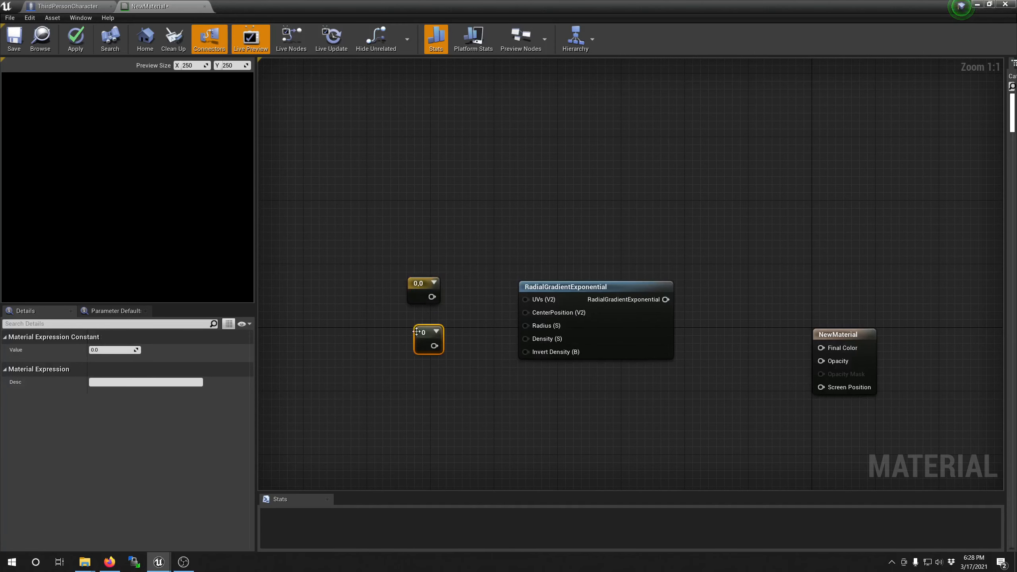
pyautogui.click(429, 369)
pyautogui.click(476, 316)
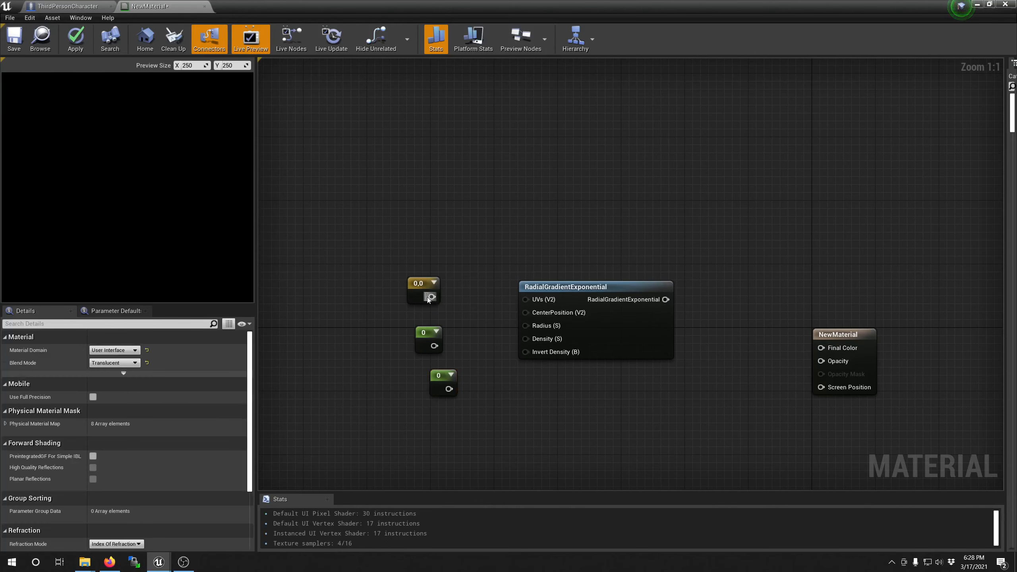
# Step: Set the two-component vector to 0.5, 0.5, wire it to CenterPosition, and connect the gradient output to Final Color
pyautogui.click(420, 289)
pyautogui.click(113, 353)
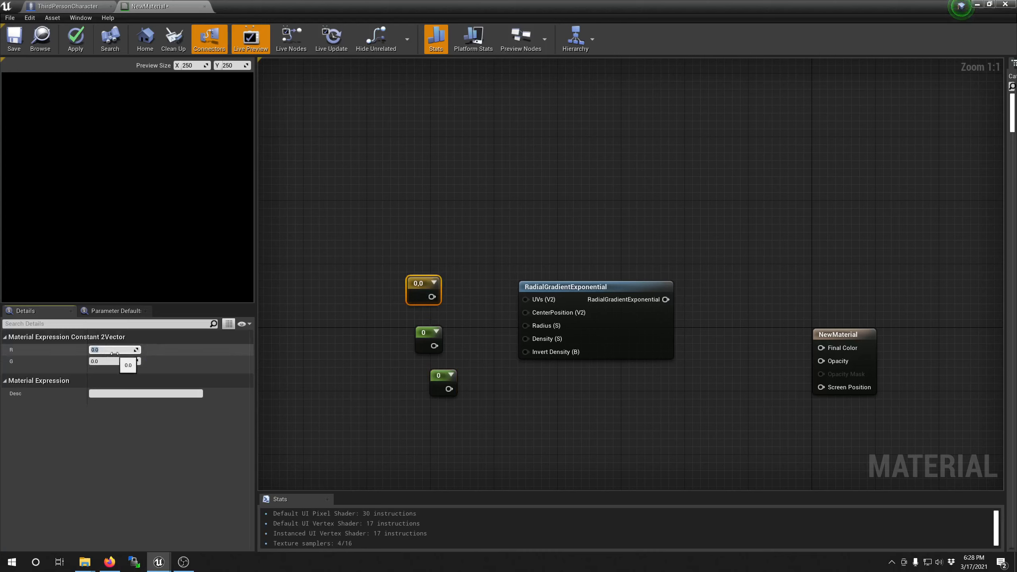
pyautogui.write('0.5')
pyautogui.press('Tab')
pyautogui.write('0.5')
pyautogui.press('Return')
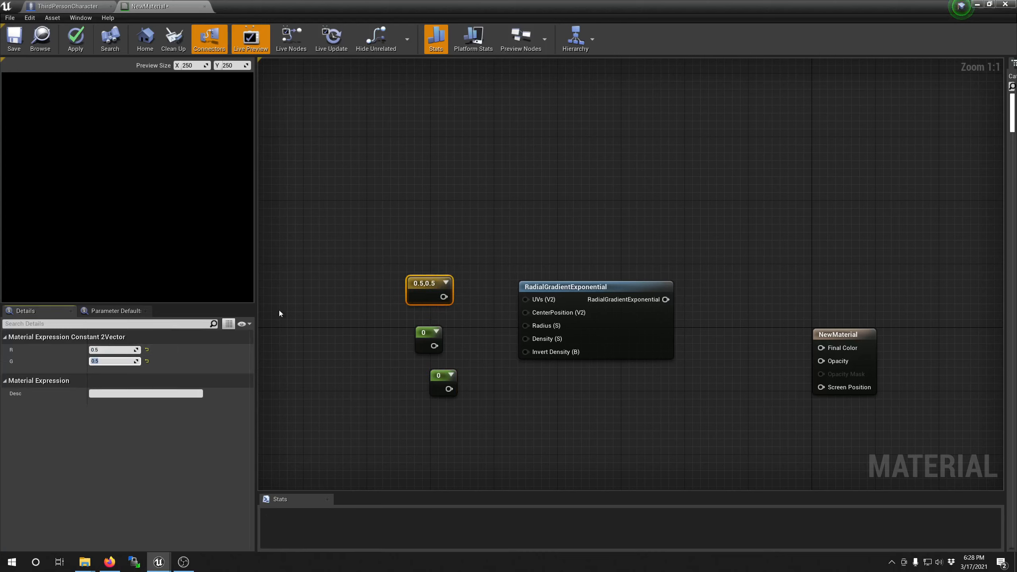
pyautogui.moveTo(442, 298); pyautogui.dragTo(526, 312)
pyautogui.moveTo(666, 299); pyautogui.dragTo(821, 348)
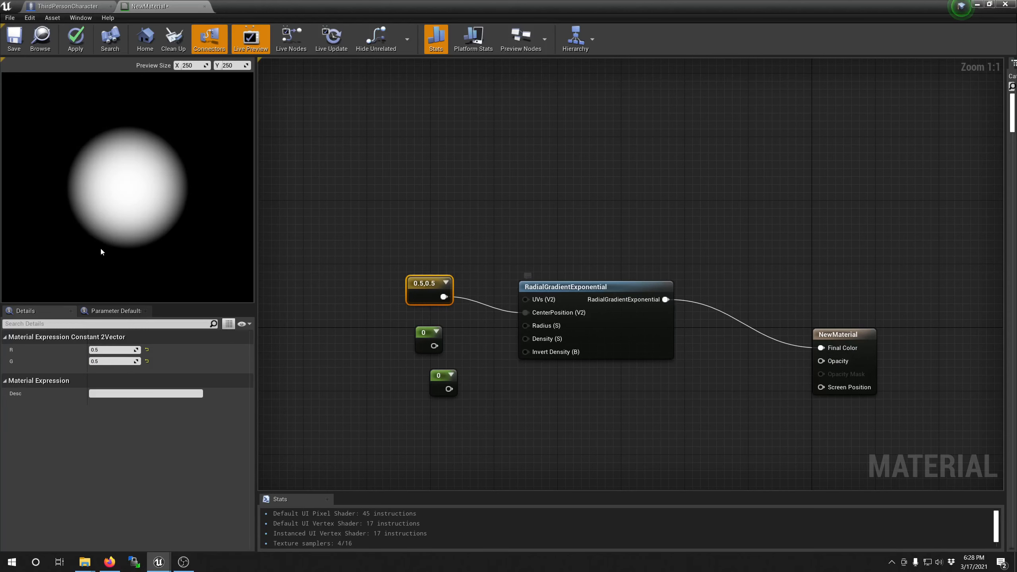
# Step: Connect the upper constant to the gradient's Radius input and set its value to 0.5
pyautogui.moveTo(433, 345); pyautogui.dragTo(525, 325)
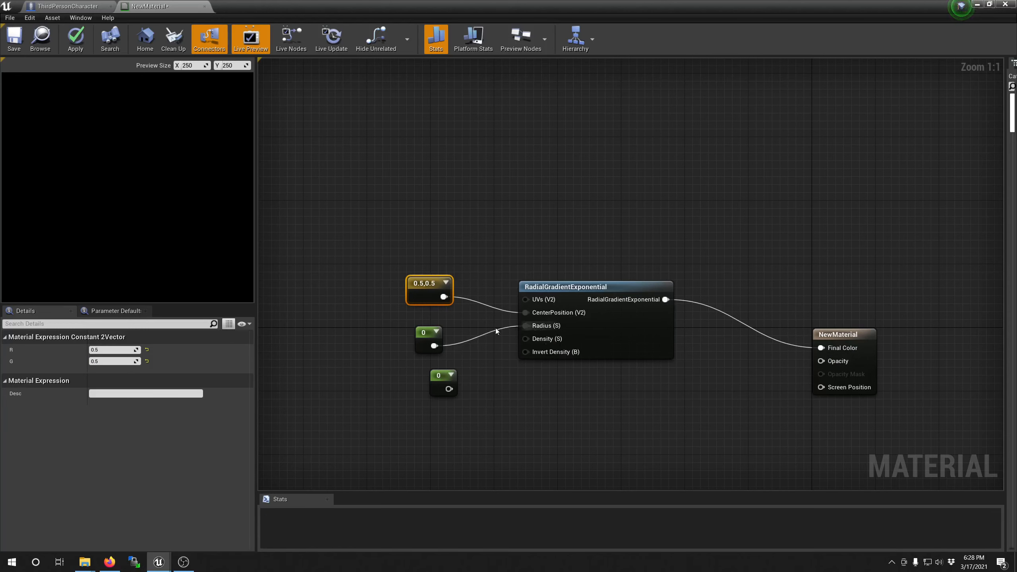
pyautogui.click(428, 339)
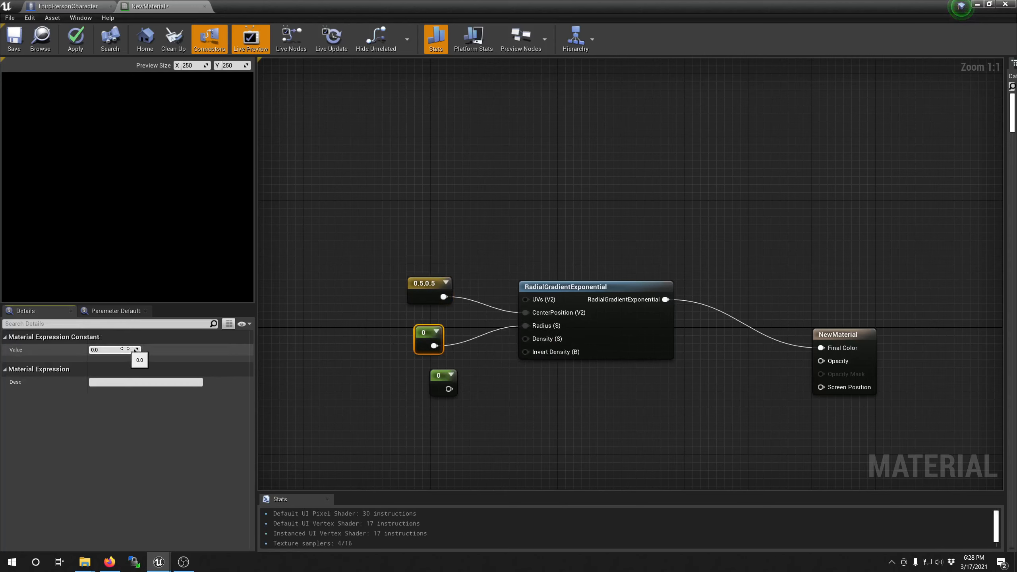
pyautogui.click(116, 350)
pyautogui.write('0.5')
pyautogui.press('Return')
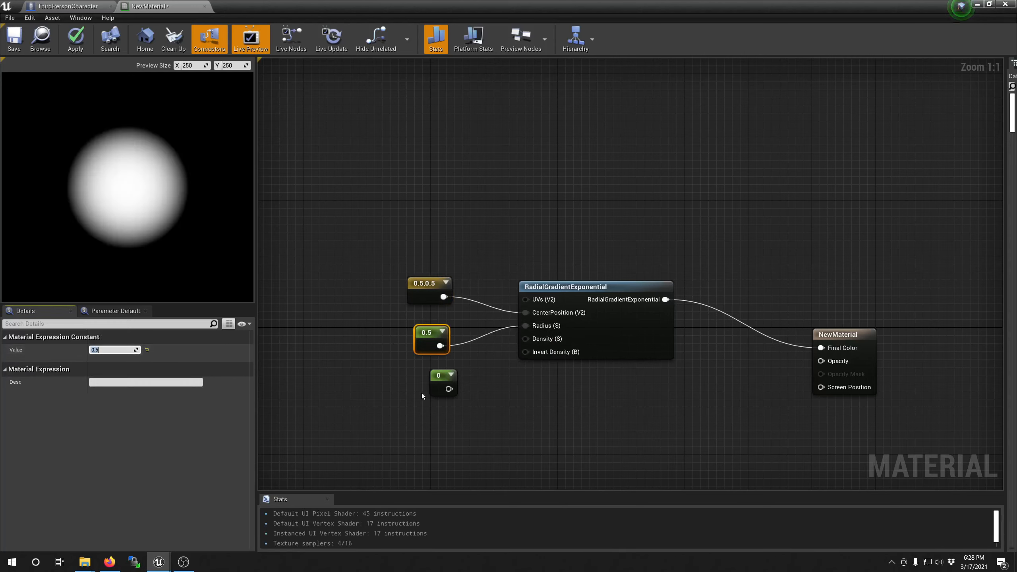
# Step: Set the lower constant to 100 and connect it to the gradient's Density input
pyautogui.click(442, 381)
pyautogui.click(116, 350)
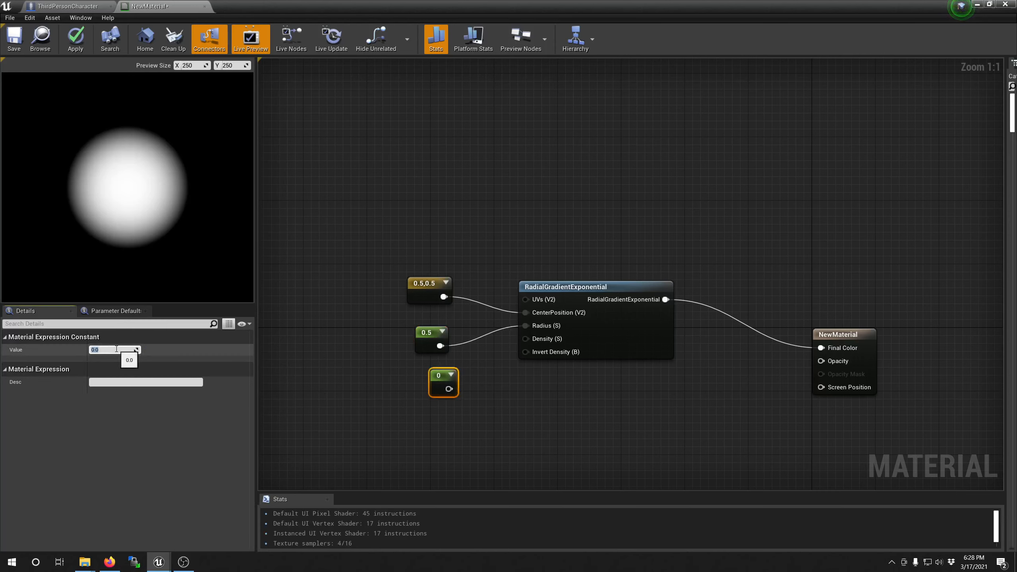
pyautogui.write('100')
pyautogui.press('Return')
pyautogui.moveTo(456, 388); pyautogui.dragTo(435, 366)
# Step: Move the gradient node and its three constants left, farther from the material output node
pyautogui.moveTo(369, 261); pyautogui.dragTo(598, 408)
pyautogui.moveTo(580, 291); pyautogui.dragTo(461, 282)
pyautogui.click(459, 254)
pyautogui.moveTo(459, 254); pyautogui.dragTo(516, 243, button='right')
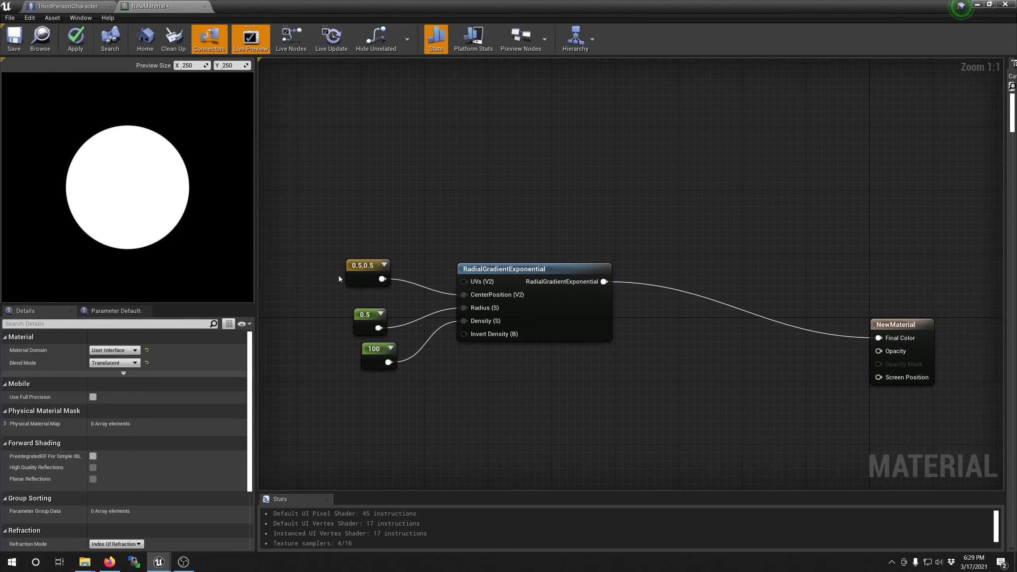
# Step: Duplicate the RadialGradientExponential node together with its three constants and place the copies below the originals
pyautogui.moveTo(338, 275); pyautogui.dragTo(377, 242, button='right')
pyautogui.moveTo(375, 198); pyautogui.dragTo(593, 345)
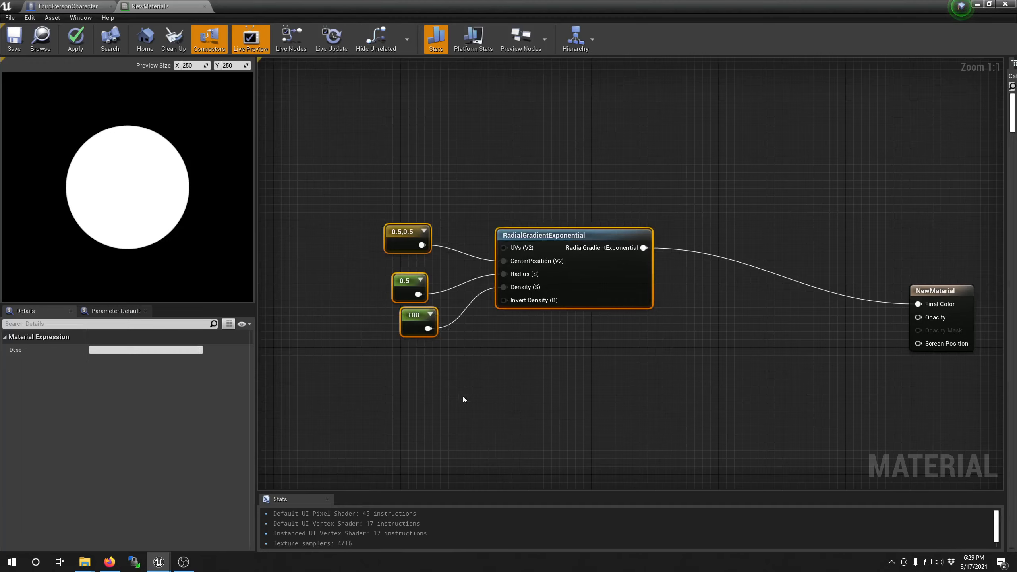
pyautogui.hotkey('ctrl', 'w')
pyautogui.moveTo(534, 349); pyautogui.dragTo(465, 353, button='right')
# Step: Add a Subtract node taking the upper gradient as A and the lower gradient as B, and wire its result to Final Color
pyautogui.moveTo(575, 251); pyautogui.dragTo(605, 290)
pyautogui.write('s')
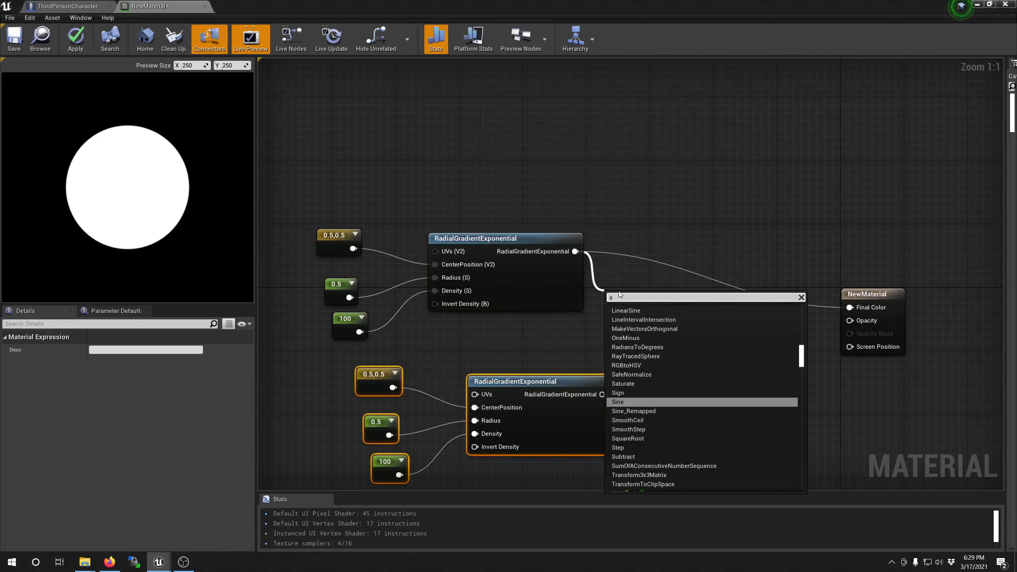
pyautogui.write('ub')
pyautogui.press('Return')
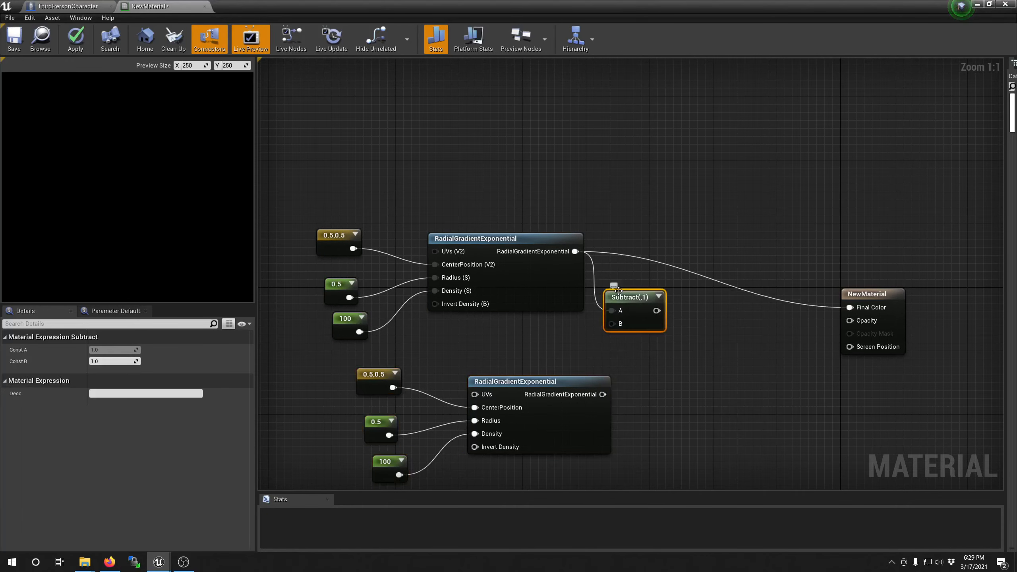
pyautogui.moveTo(612, 323); pyautogui.dragTo(602, 394)
pyautogui.moveTo(628, 297); pyautogui.dragTo(850, 308)
pyautogui.moveTo(410, 354); pyautogui.dragTo(505, 324, button='right')
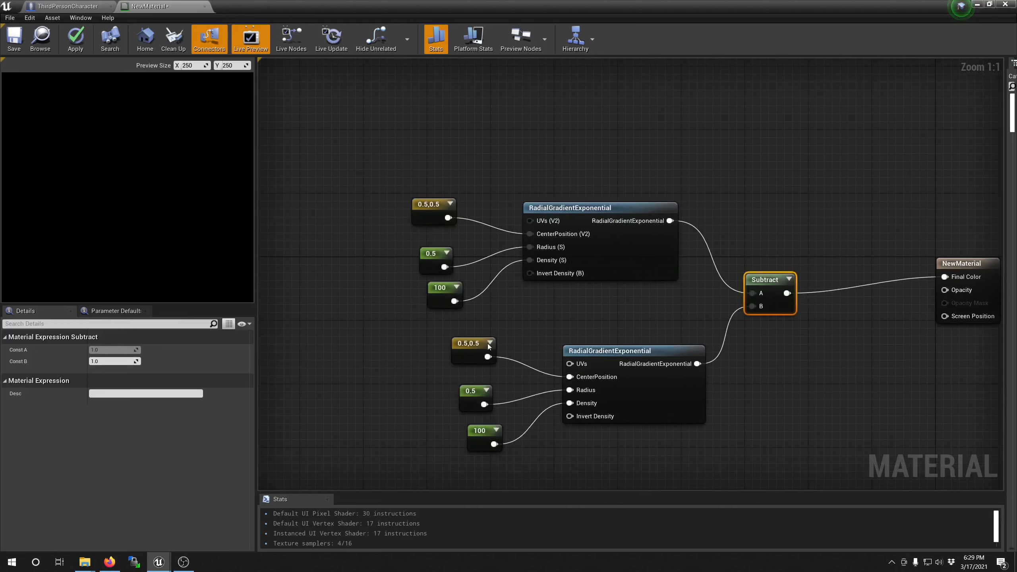
# Step: Set the radius constant of the lower gradient to 0.38
pyautogui.click(473, 397)
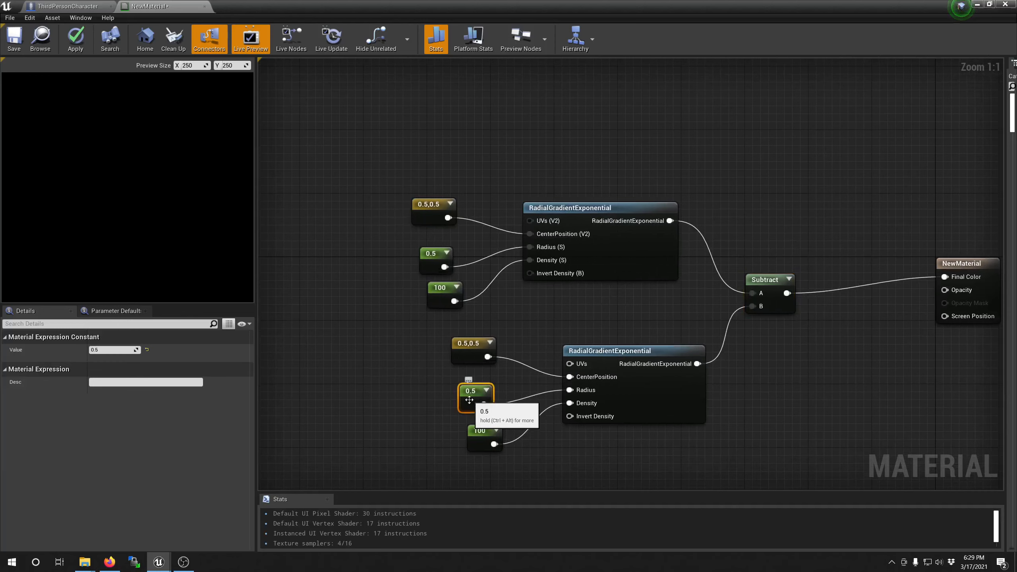
pyautogui.click(113, 349)
pyautogui.write('0.38')
pyautogui.press('Return')
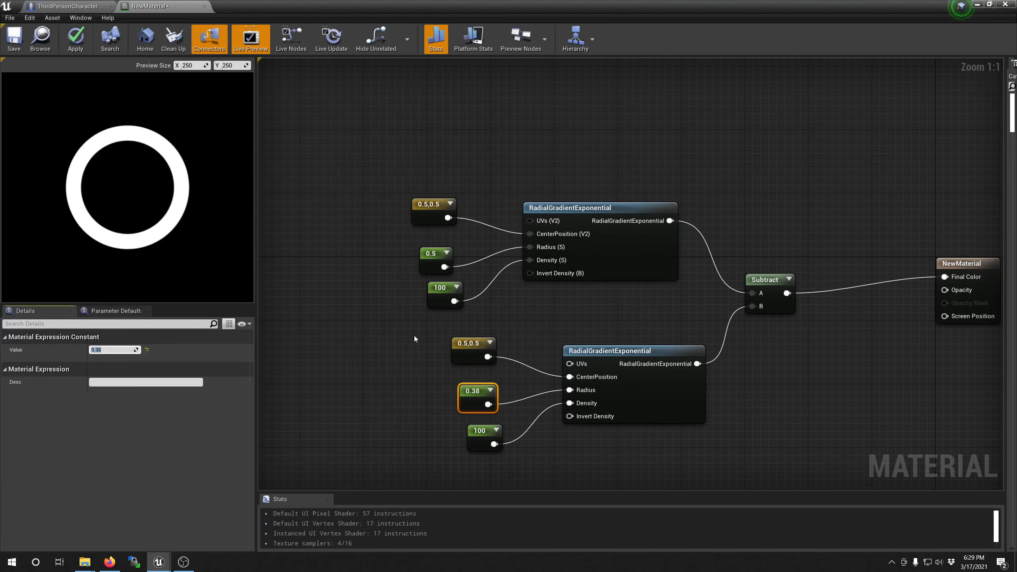
# Step: Move the lower RadialGradientExponential node and its three constants farther down, away from the upper gradient group
pyautogui.moveTo(409, 330); pyautogui.dragTo(680, 448)
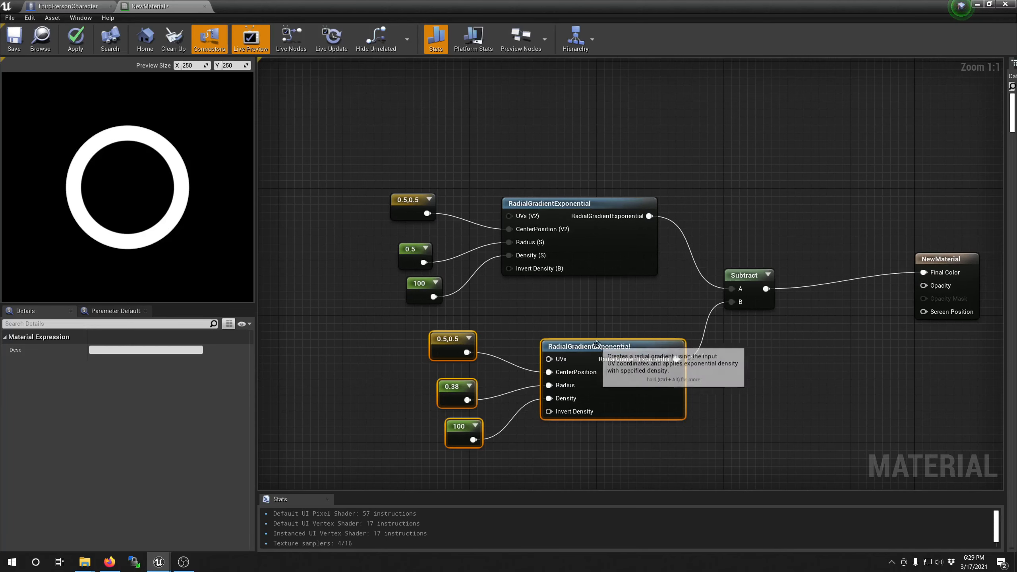
pyautogui.rightClick(599, 331)
pyautogui.click(573, 296)
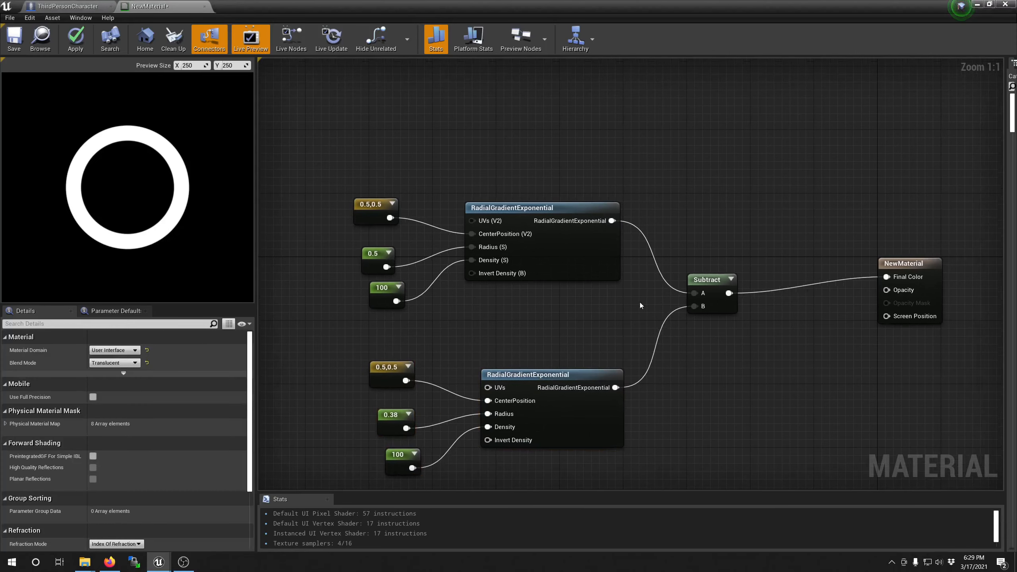
# Step: Wire the Subtract result to the material's Opacity as well and save the material
pyautogui.moveTo(728, 293); pyautogui.dragTo(886, 289)
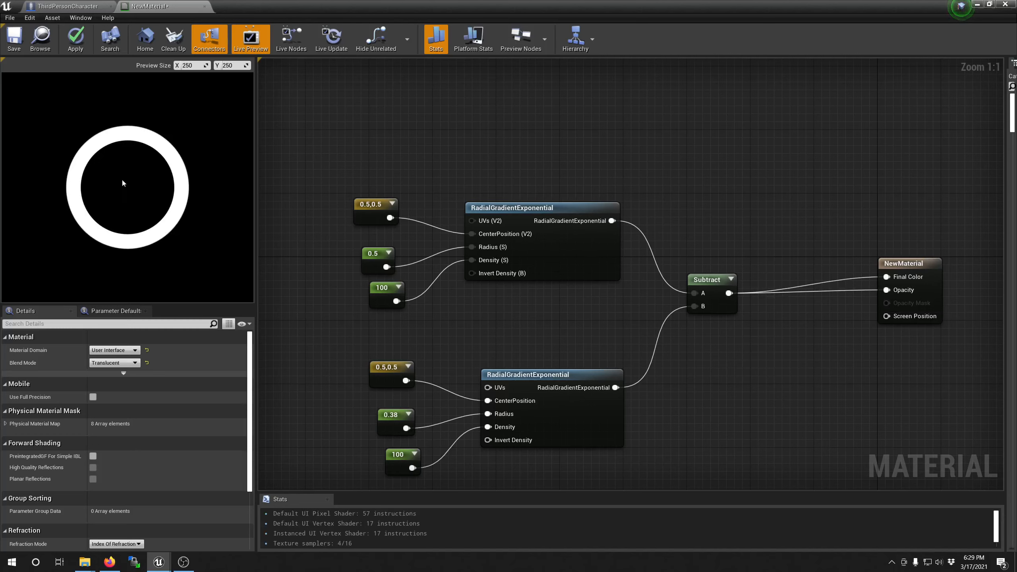
pyautogui.click(14, 40)
pyautogui.click(977, 4)
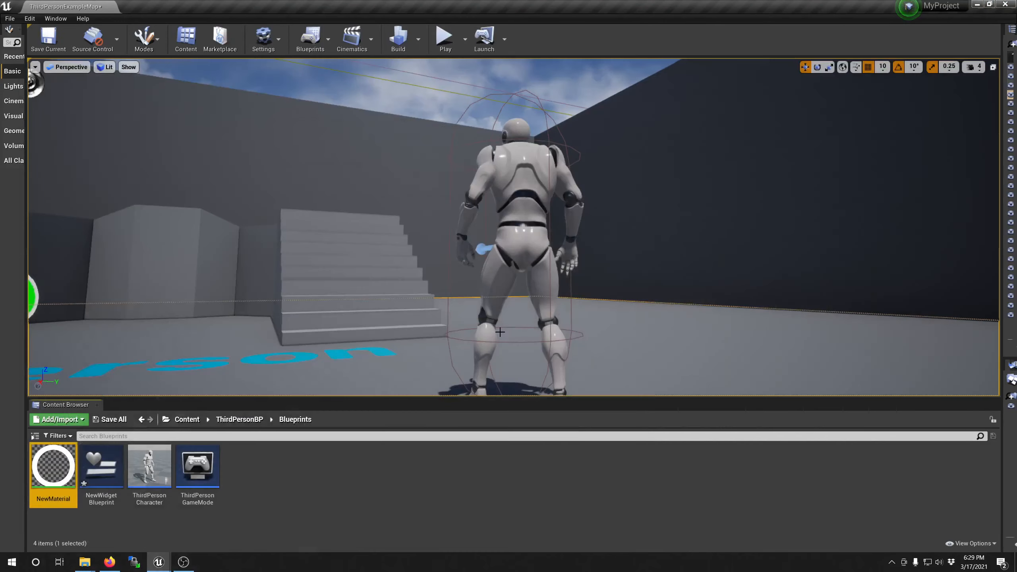
# Step: Open NewWidgetBlueprint and add a Border widget inside its Canvas Panel
pyautogui.doubleClick(111, 485)
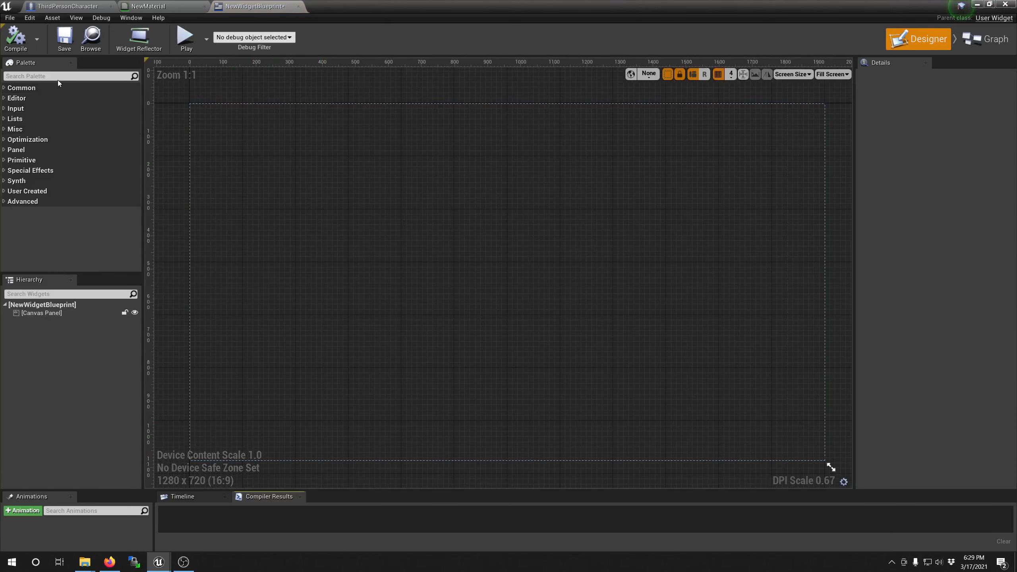
pyautogui.click(58, 80)
pyautogui.write('b')
pyautogui.moveTo(51, 97); pyautogui.dragTo(42, 318)
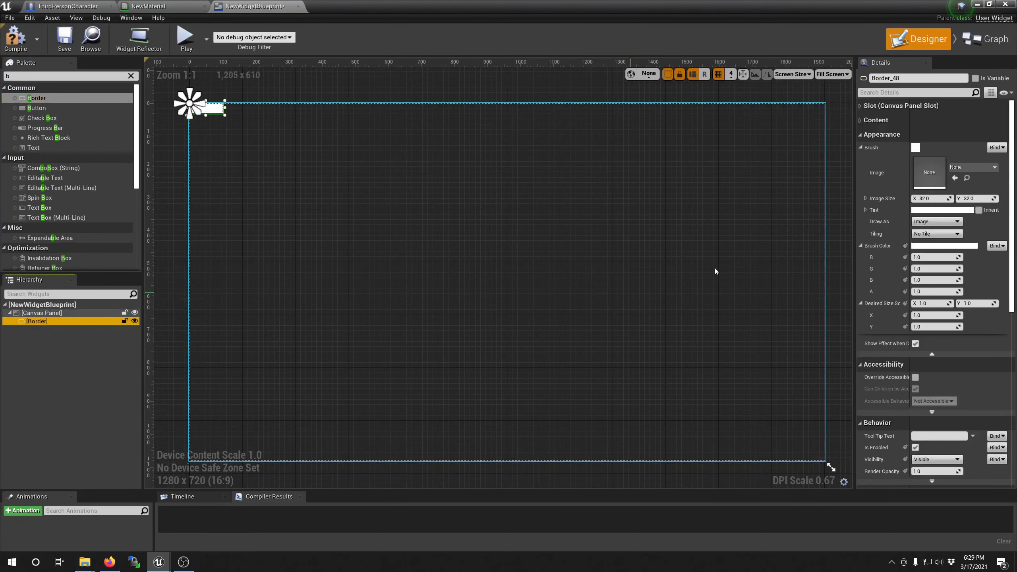
# Step: Set the Border's brush image to NewMaterial and enlarge the Border into a wide rectangle low in the middle of the canvas
pyautogui.click(958, 169)
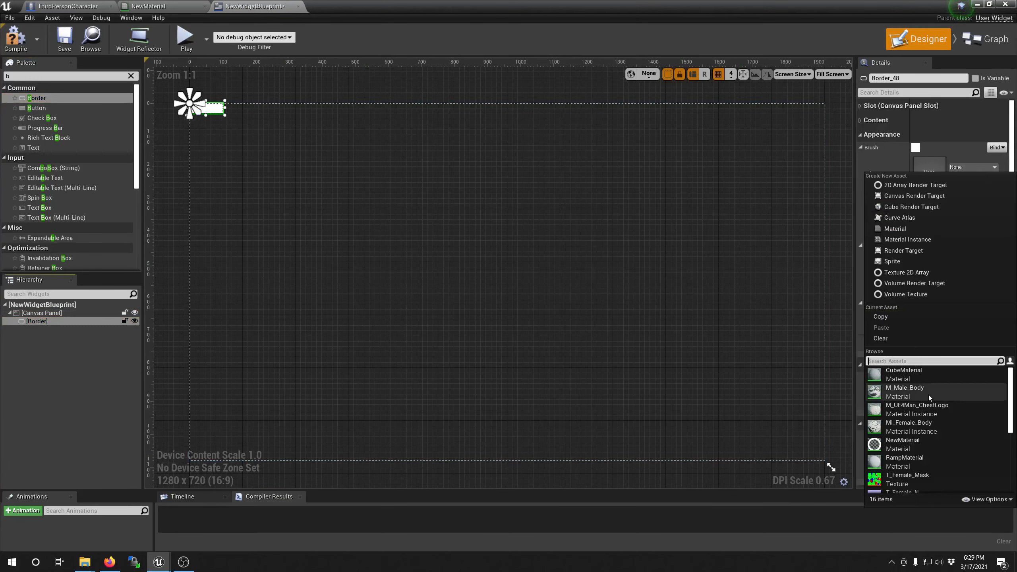
pyautogui.click(889, 443)
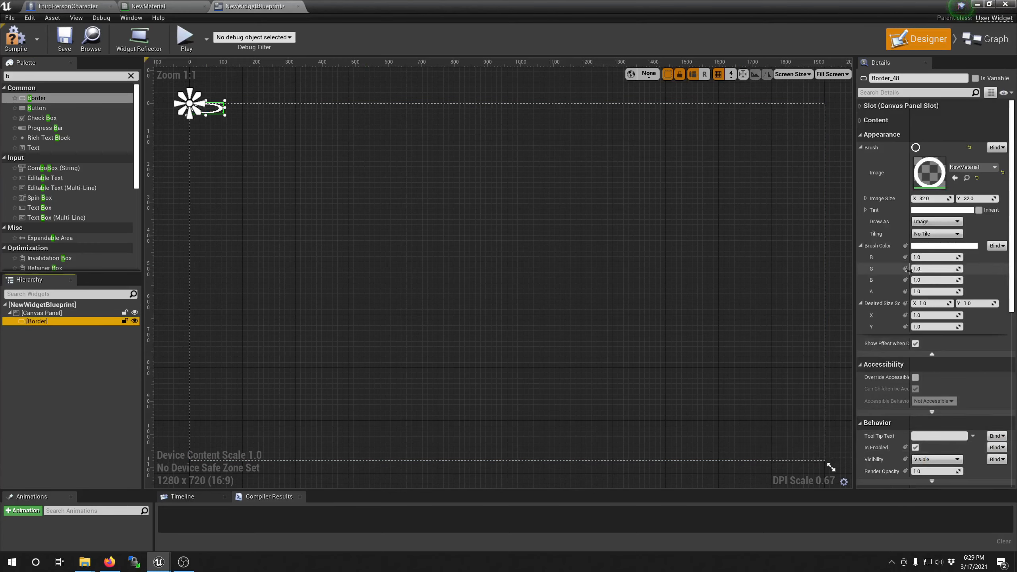
pyautogui.moveTo(215, 108); pyautogui.dragTo(666, 457)
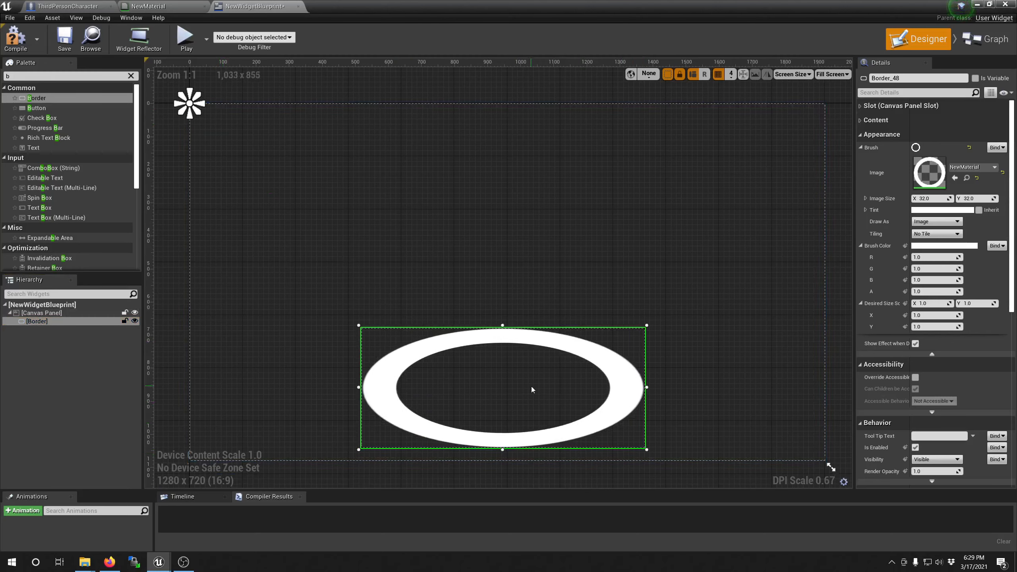
pyautogui.moveTo(530, 386); pyautogui.dragTo(522, 379)
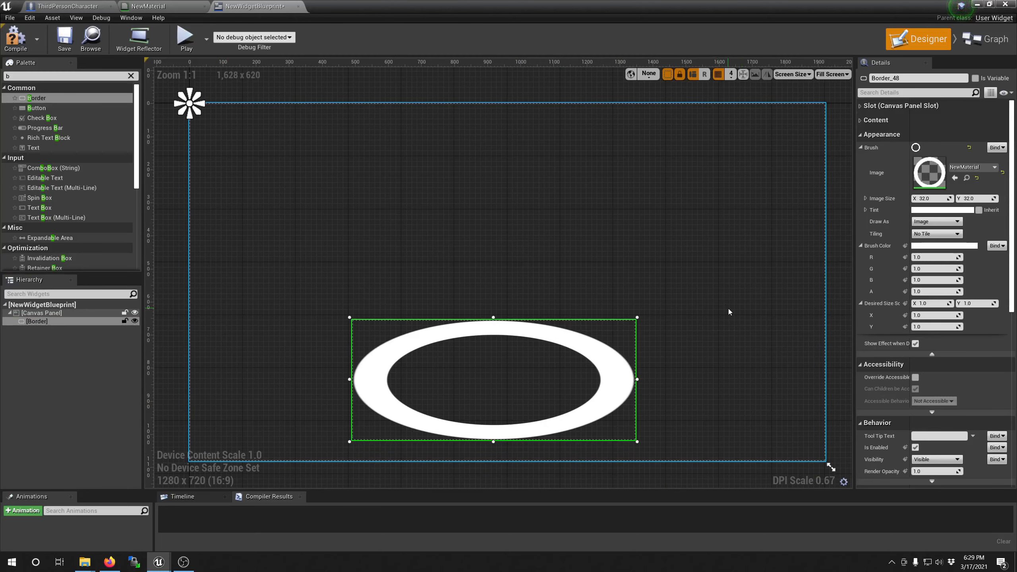
# Step: Set the Border's brush to draw as Box with a margin of 0.4 on all sides
pyautogui.click(927, 223)
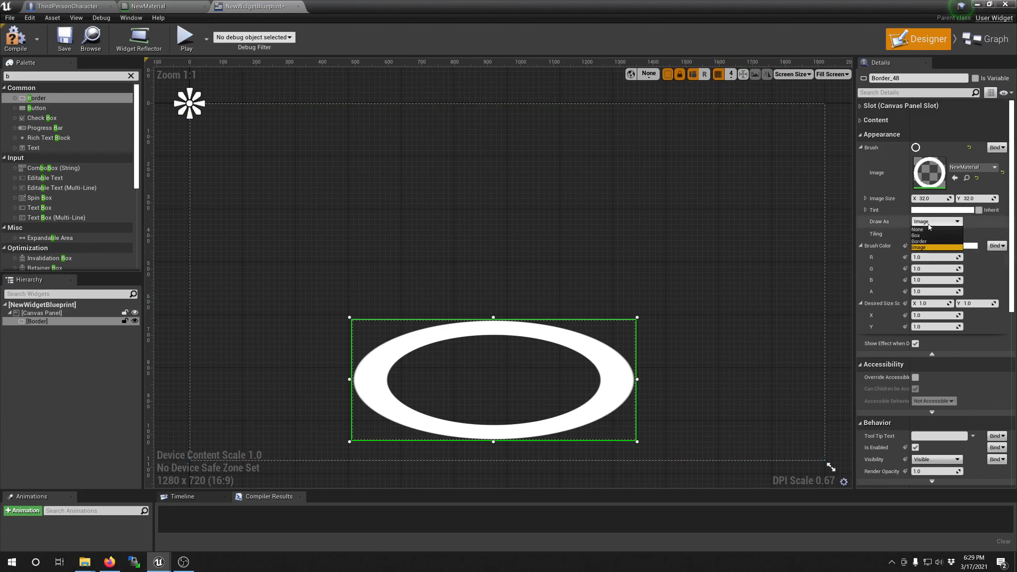
pyautogui.click(927, 235)
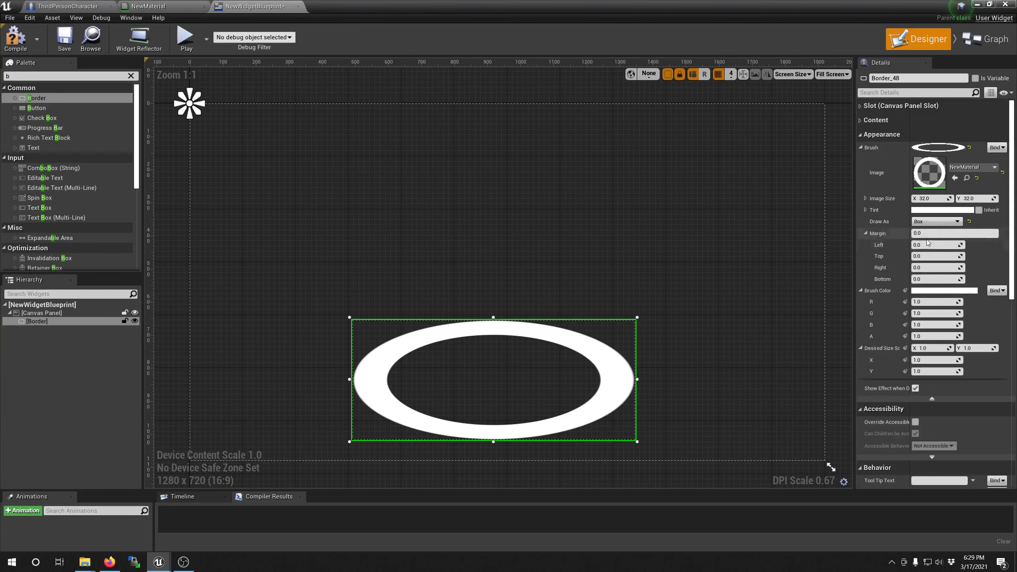
pyautogui.click(930, 233)
pyautogui.write('0.4')
pyautogui.press('Return')
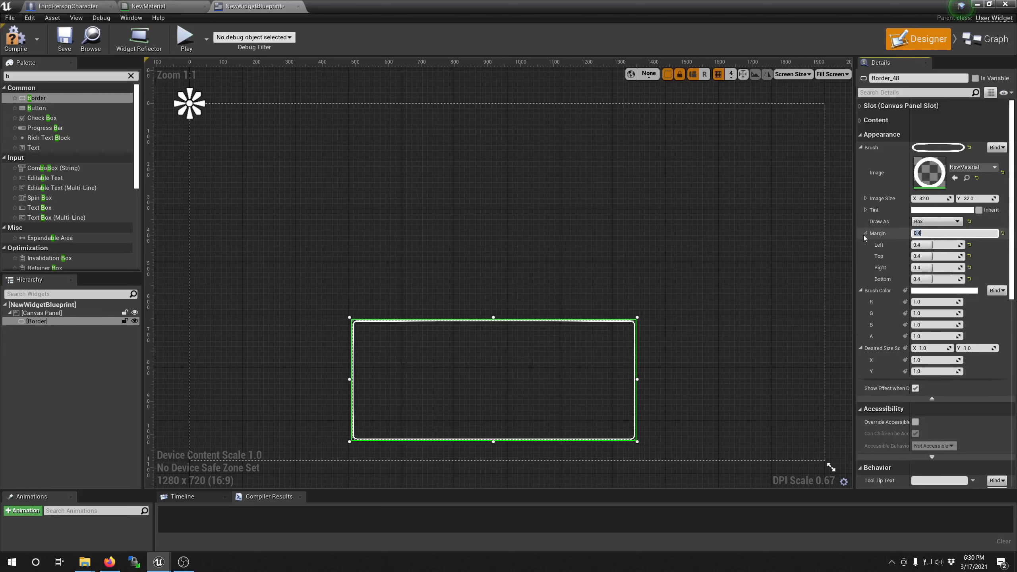
# Step: Try brush margins of 0.1, 0.2 and 0.3 on the Border and set the margin back to 0.4
pyautogui.write('0.')
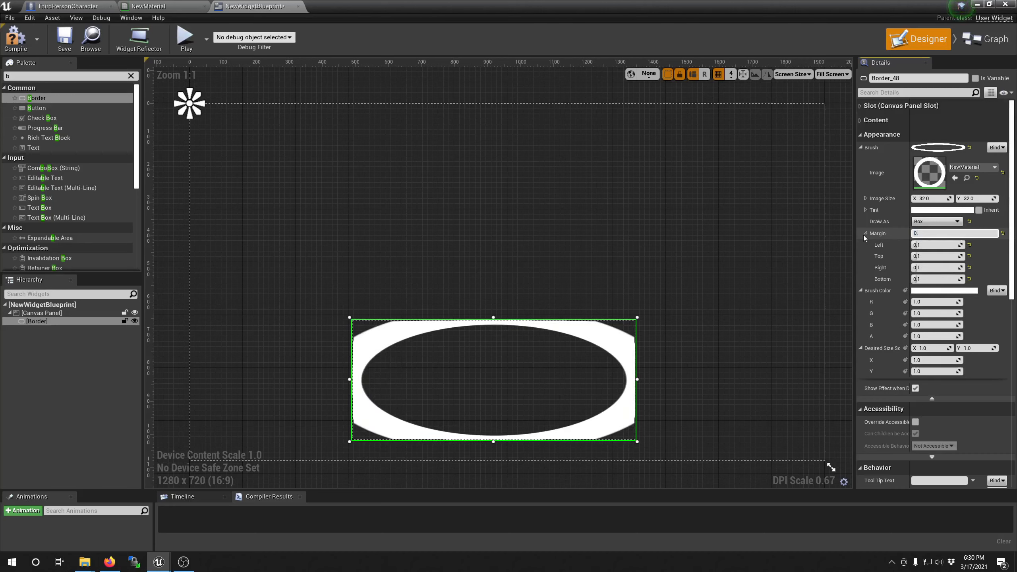
pyautogui.write('2.')
pyautogui.press('Return')
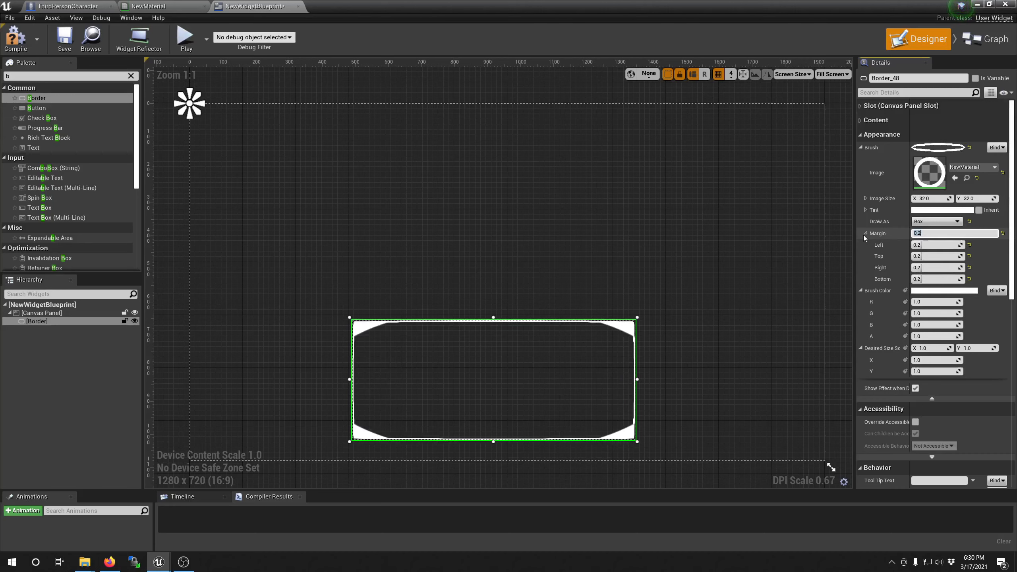
pyautogui.write('0.3')
pyautogui.press('Return')
pyautogui.write('0.4')
pyautogui.press('Return')
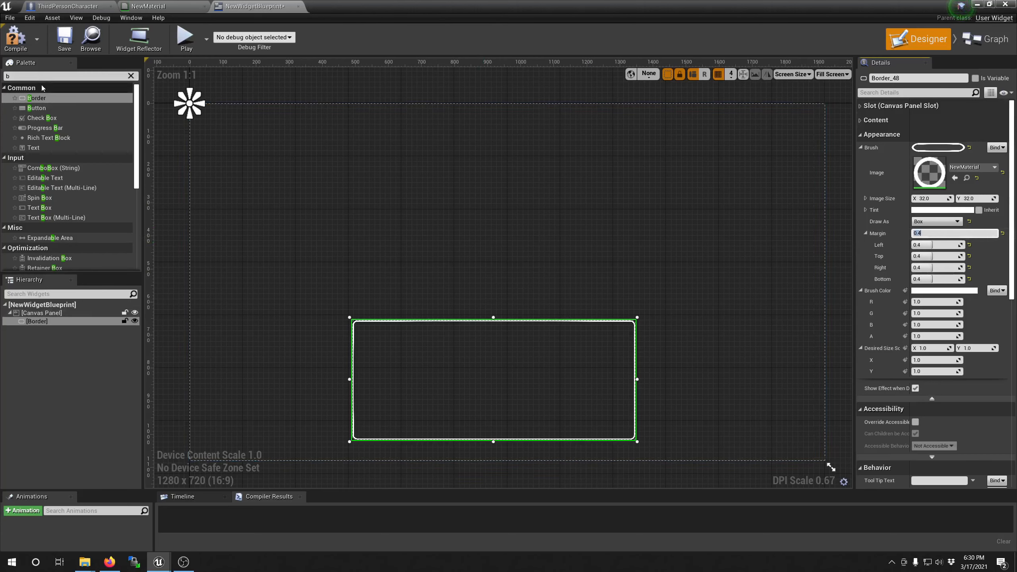
# Step: Add a Text widget inside the Border and set its content to "Hello there"
pyautogui.moveTo(41, 77); pyautogui.dragTo(6, 76)
pyautogui.write('text')
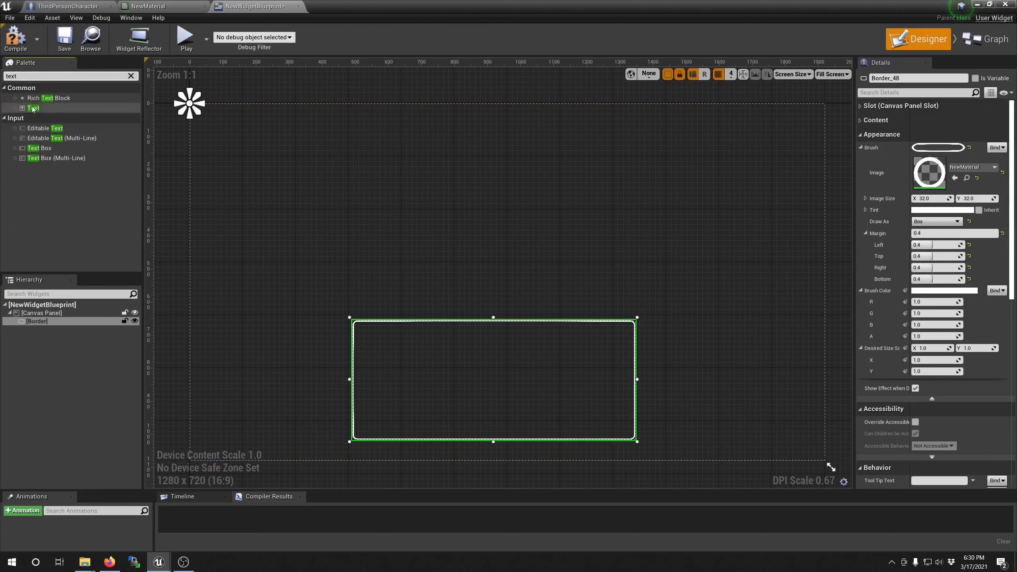
pyautogui.moveTo(33, 108); pyautogui.dragTo(40, 323)
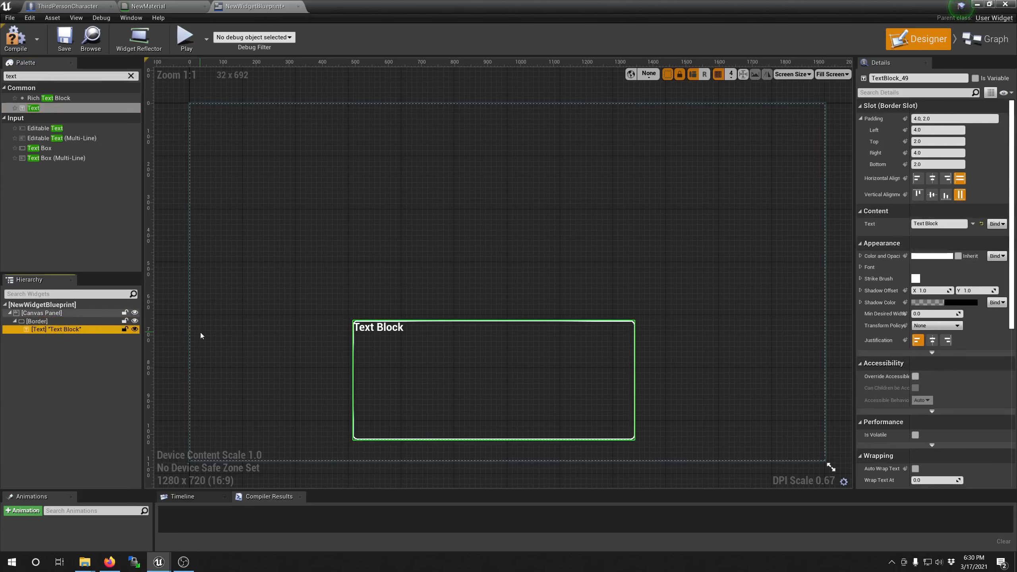
pyautogui.click(936, 223)
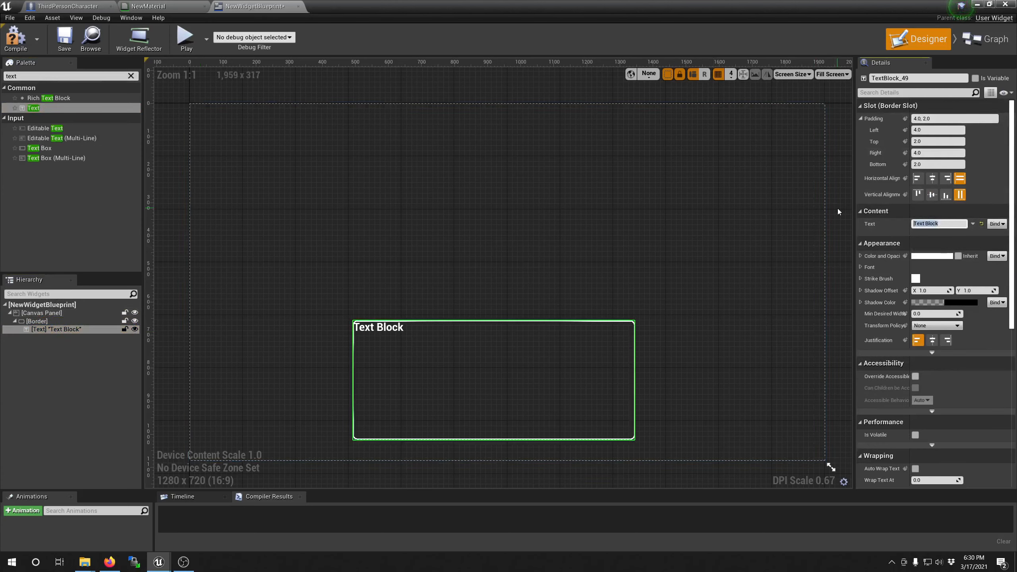
pyautogui.write('Hello there')
pyautogui.press('Return')
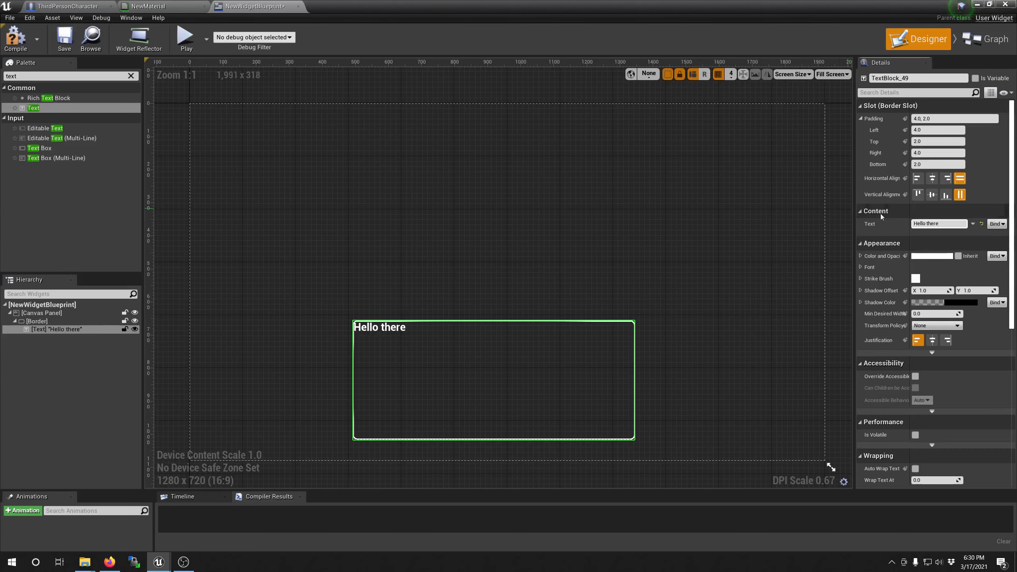
# Step: Center the text horizontally and vertically inside the Border, and compile and save the widget blueprint
pyautogui.click(932, 178)
pyautogui.click(932, 195)
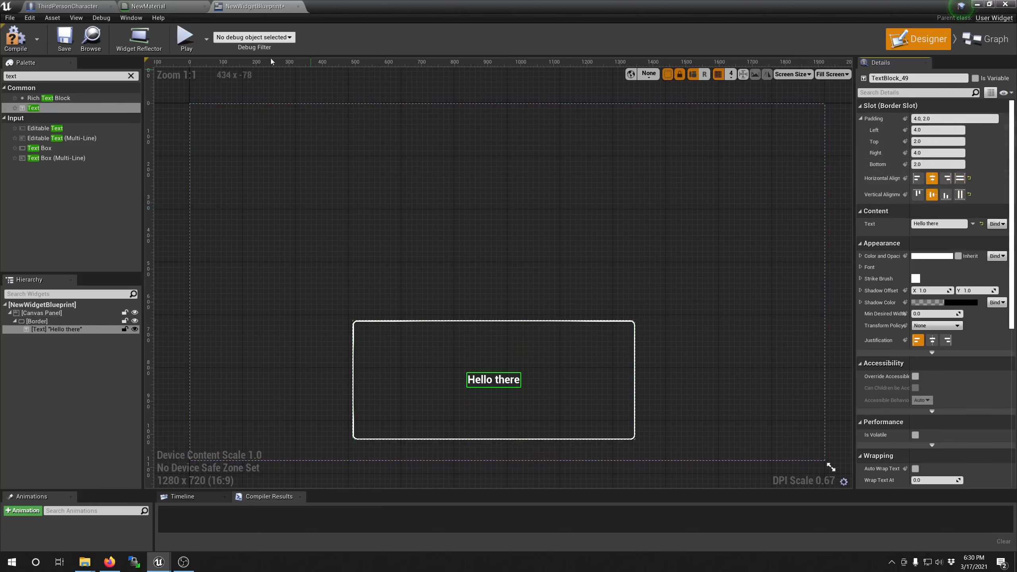
pyautogui.click(24, 38)
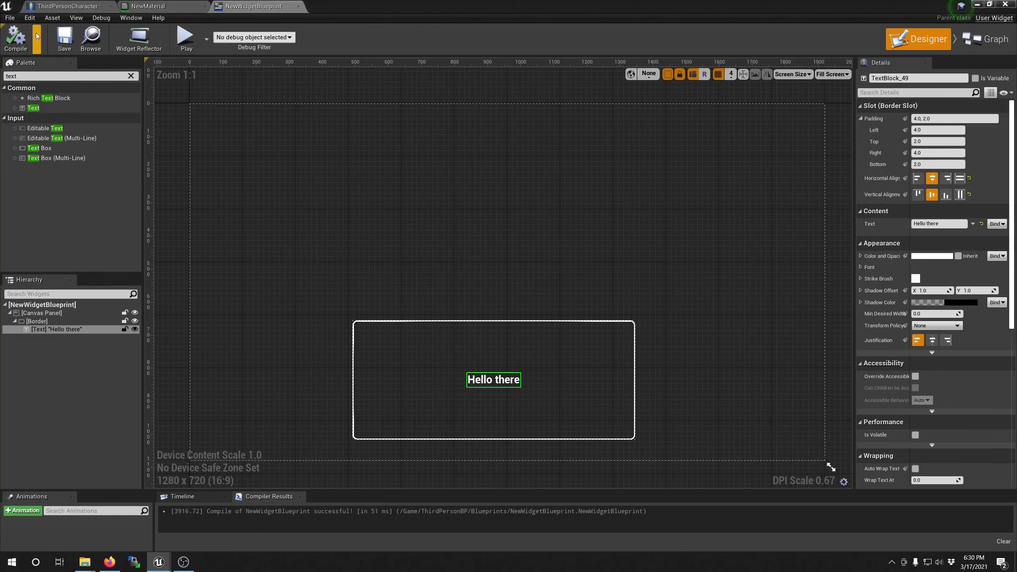
# Step: In the ThirdPersonCharacter event graph, add a Create Widget node driven by the Pressed output of the 7 key event
pyautogui.click(66, 6)
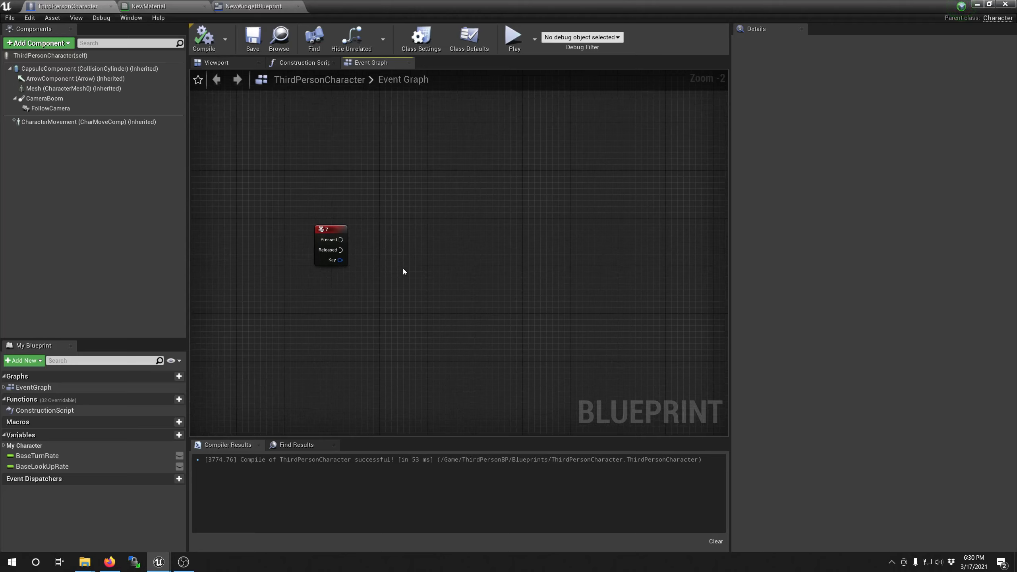
pyautogui.moveTo(341, 239); pyautogui.dragTo(398, 240)
pyautogui.write('cr')
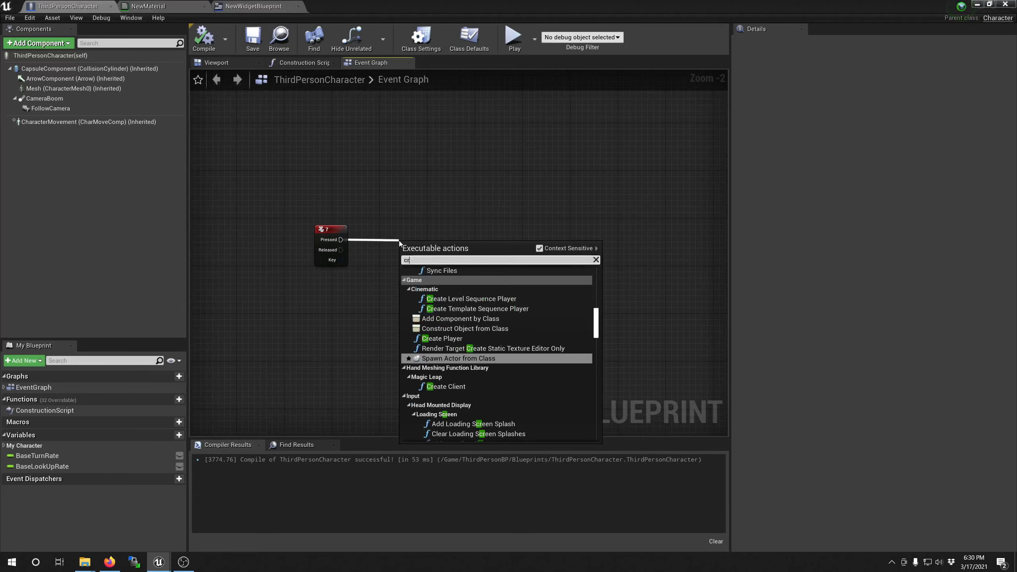
pyautogui.write('eate a w')
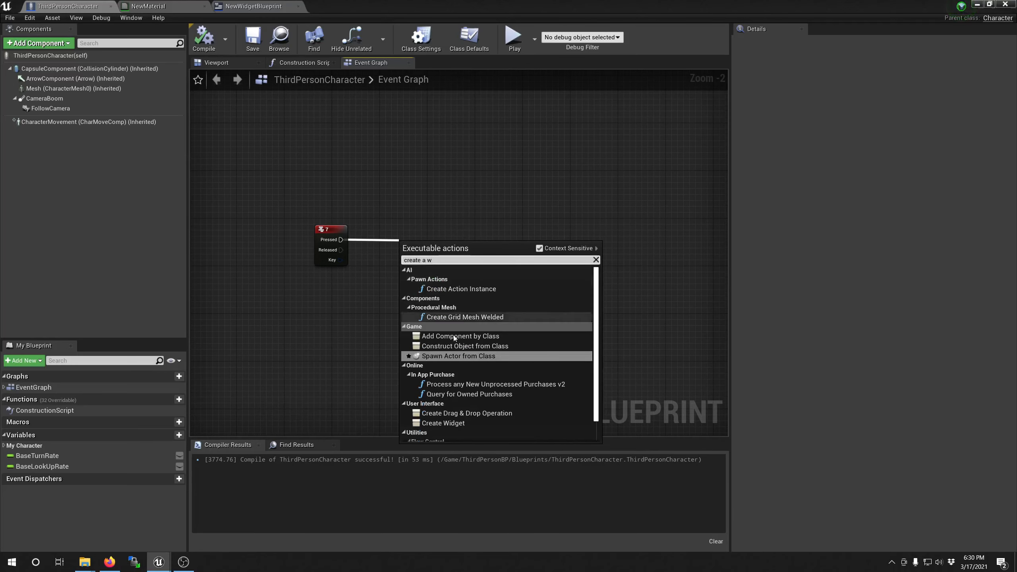
pyautogui.click(443, 423)
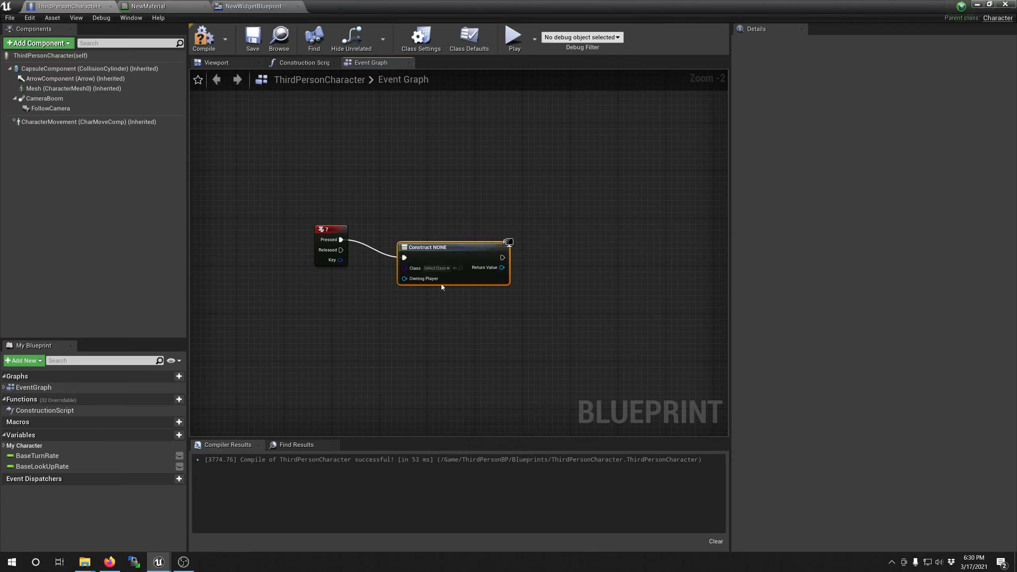
# Step: Set the created widget's class to NewWidgetBlueprint and connect its return value to an Add to Viewport node beside it
pyautogui.moveTo(501, 268); pyautogui.dragTo(476, 238)
pyautogui.write('add')
pyautogui.click(591, 346)
pyautogui.click(476, 250)
pyautogui.click(447, 256)
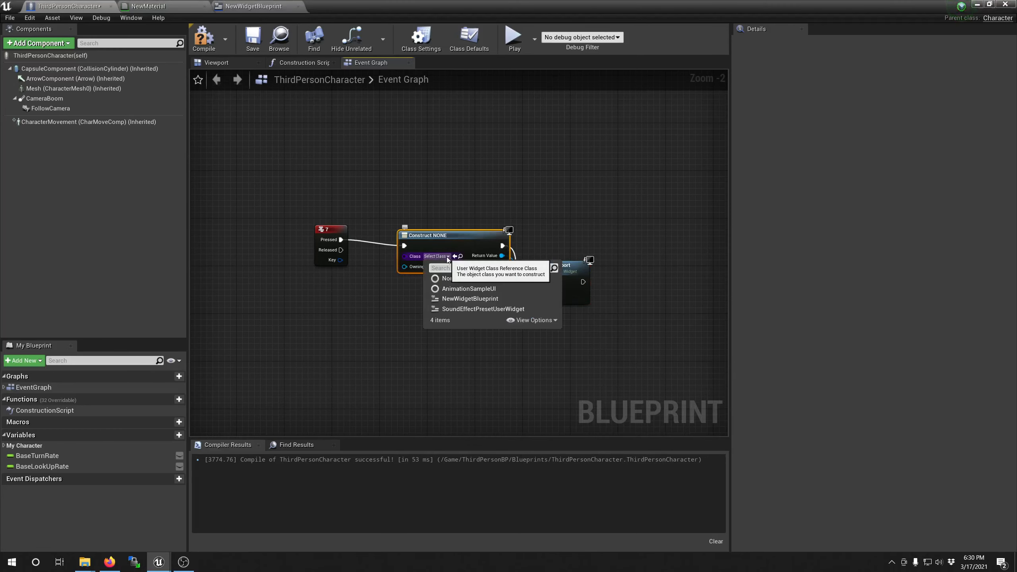
pyautogui.click(460, 301)
pyautogui.moveTo(552, 265); pyautogui.dragTo(565, 230)
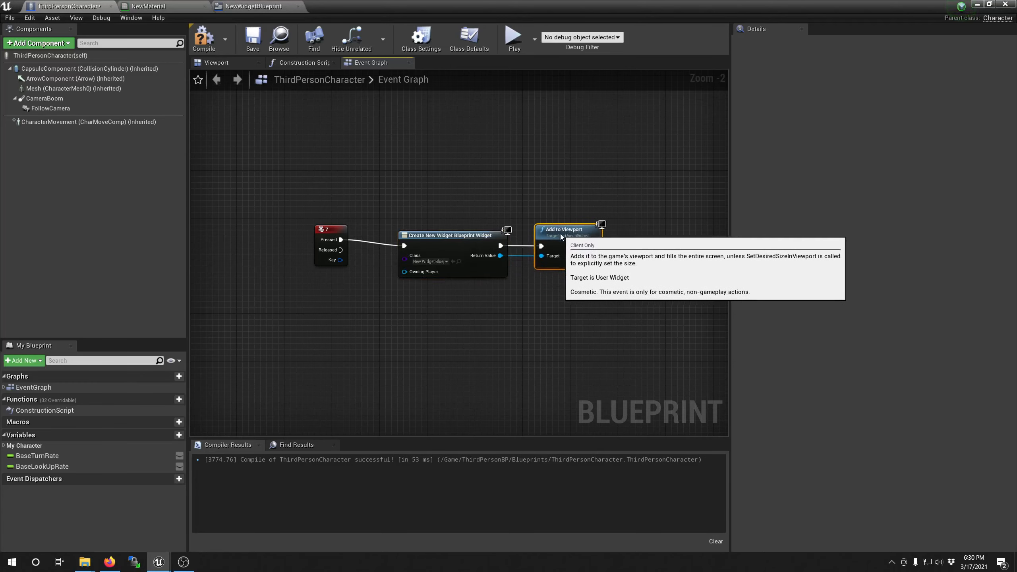
# Step: Compile and save the ThirdPersonCharacter blueprint
pyautogui.click(451, 175)
pyautogui.click(212, 48)
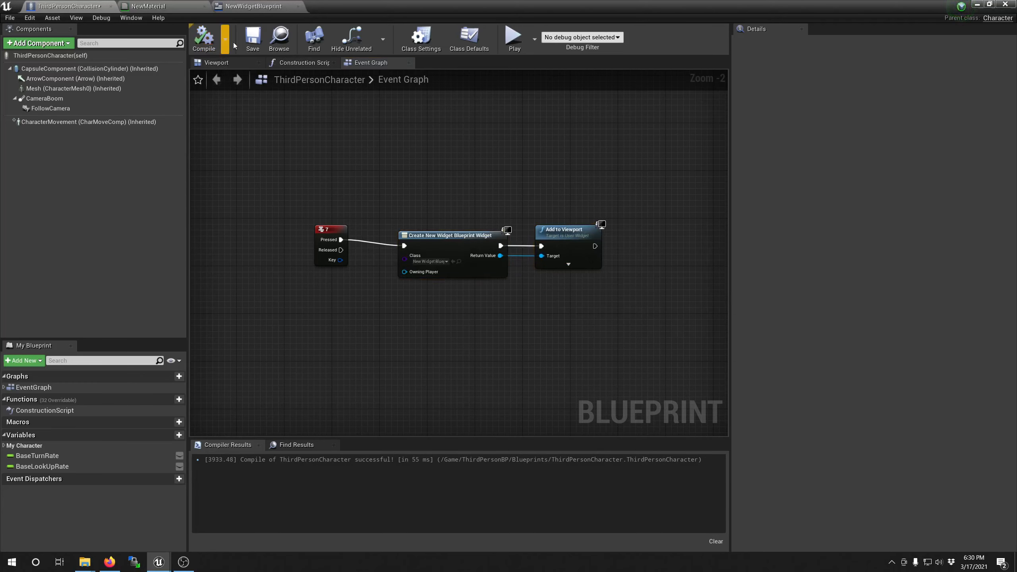
pyautogui.click(6, 18)
pyautogui.click(22, 74)
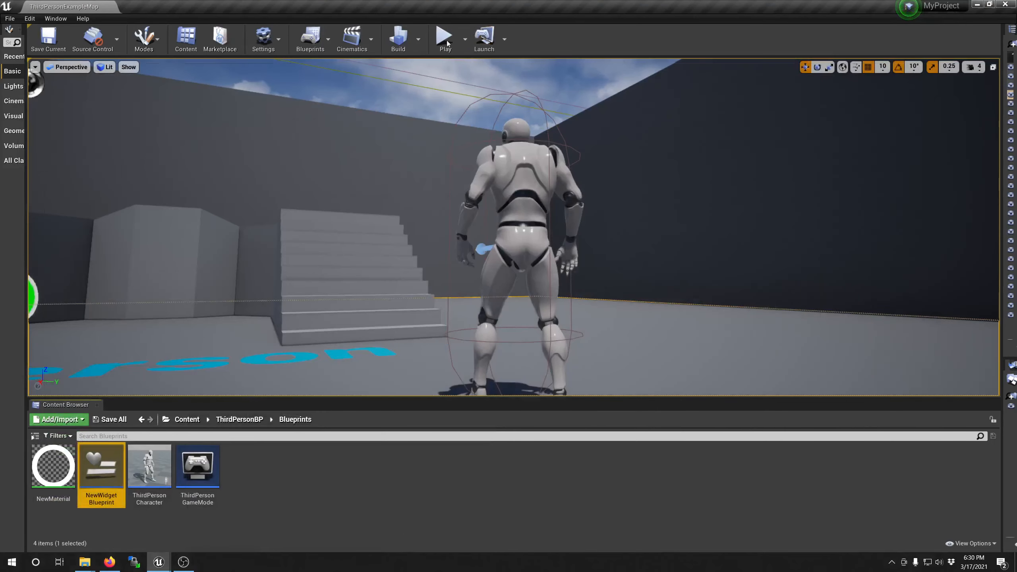
# Step: Play the level to check the rounded "Hello there" box on screen, and stop the simulation
pyautogui.click(445, 37)
pyautogui.press('w')
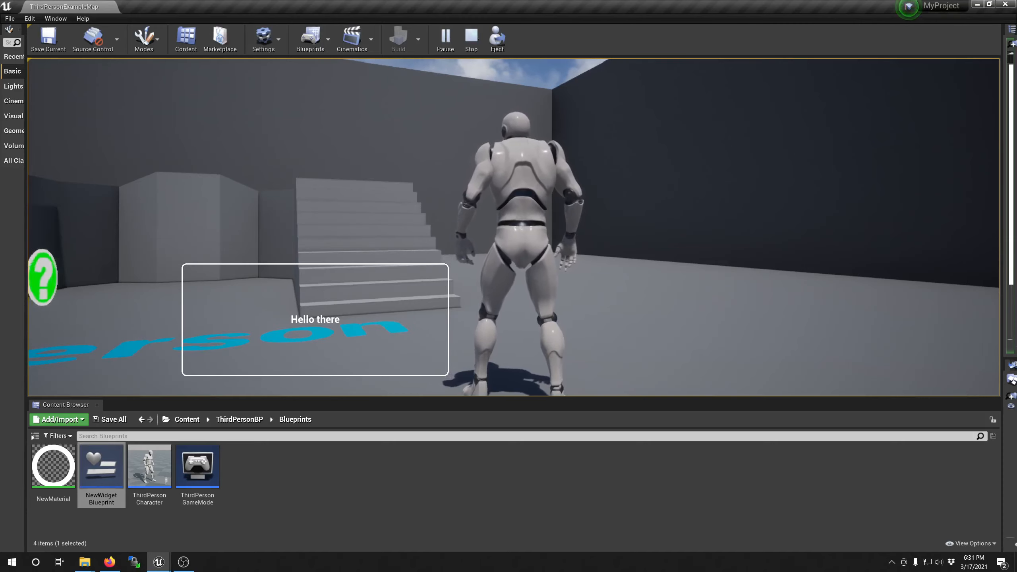
pyautogui.press('super')
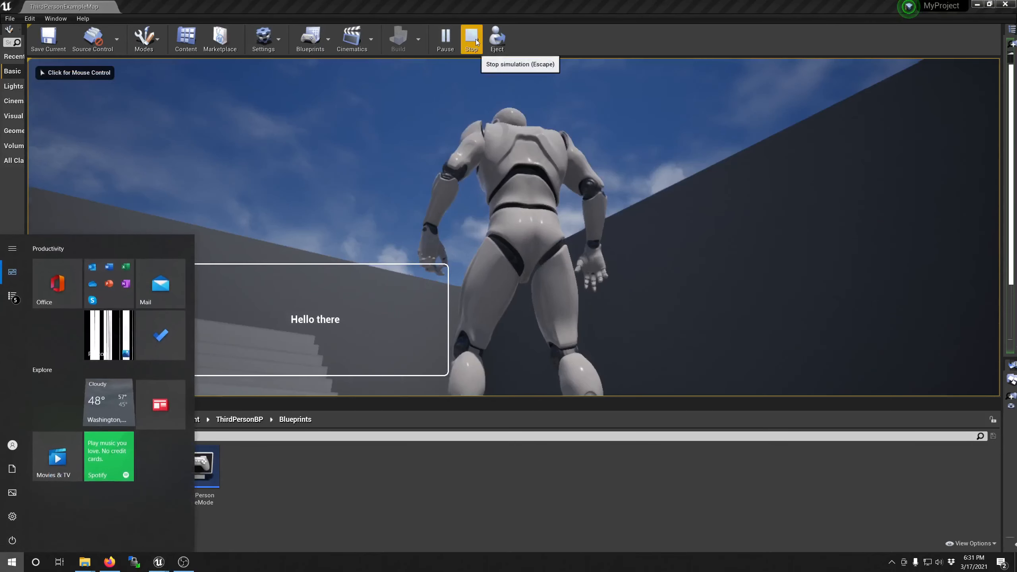
pyautogui.click(474, 43)
pyautogui.hotkey('alt', 'Tab')
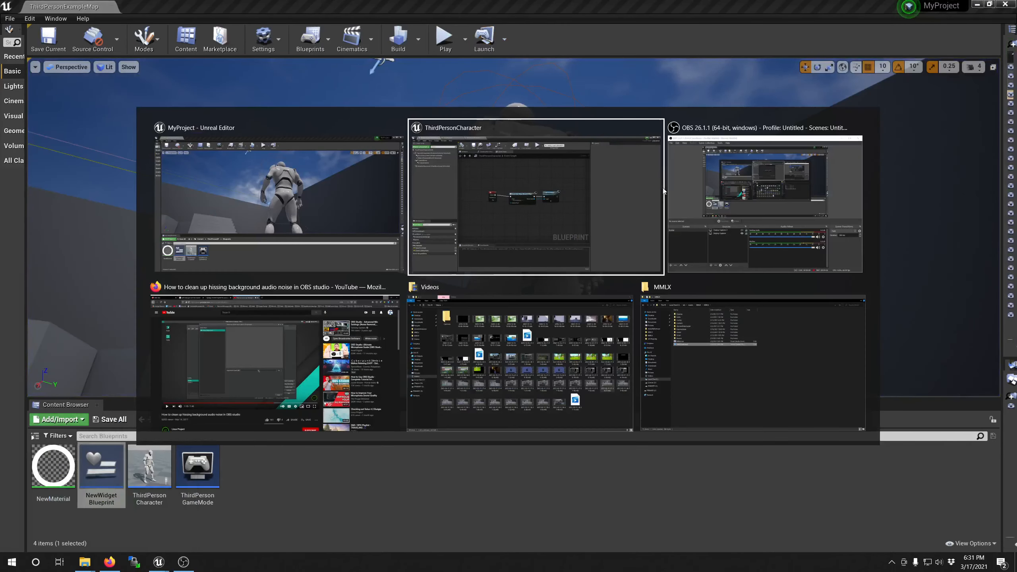